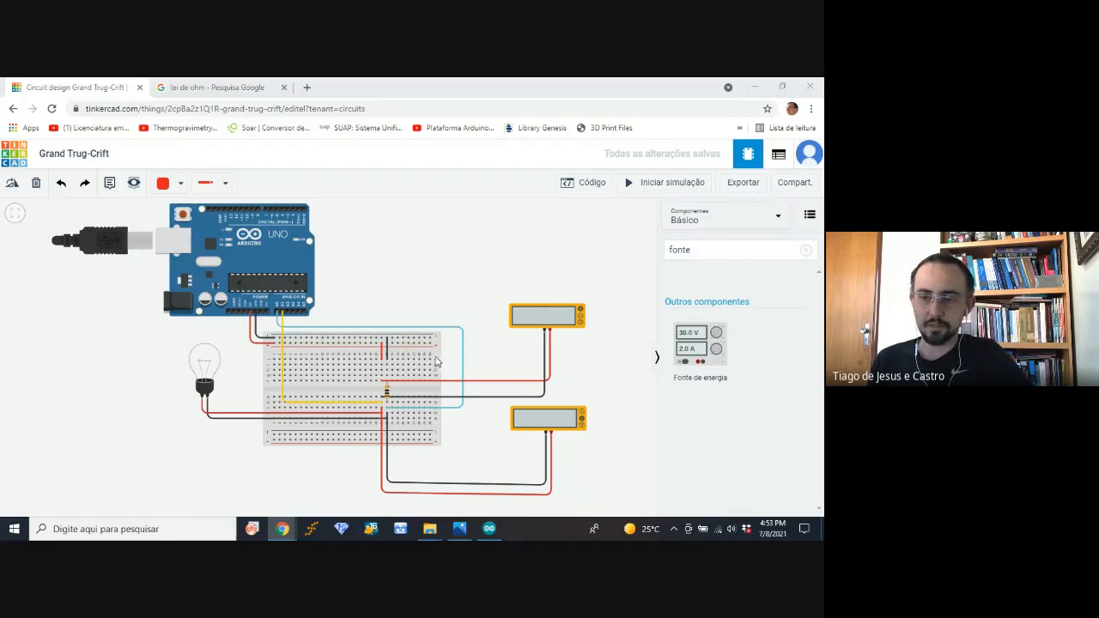
Step: Add a power supply (Fonte de energia) to the circuit, placing it above and beside the light bulb
left_click(711, 370)
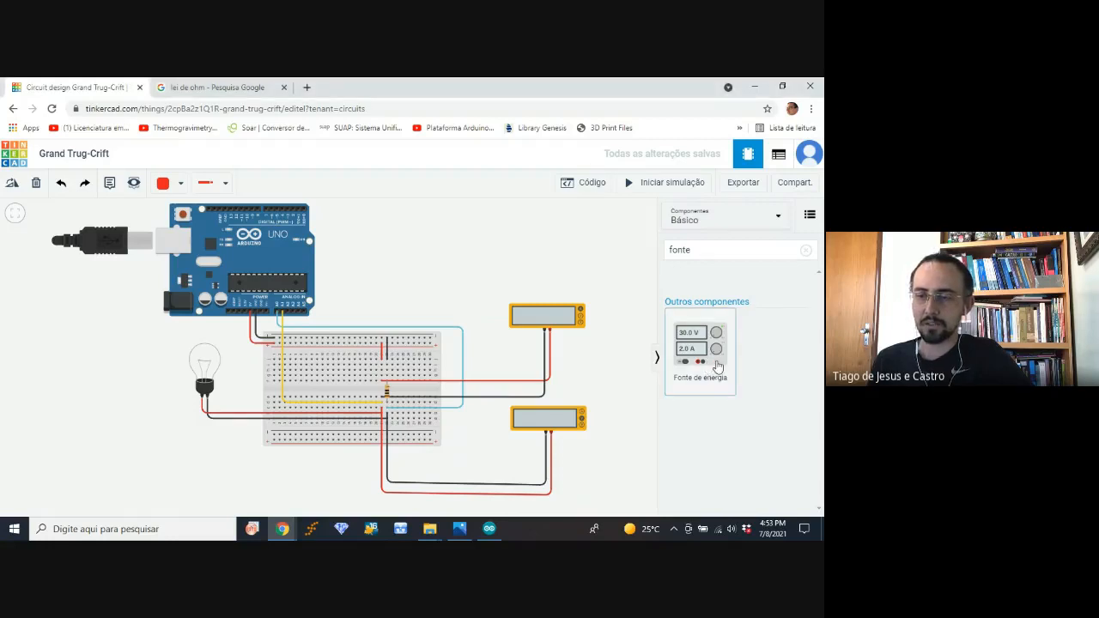
left_click_drag(713, 361, 112, 389)
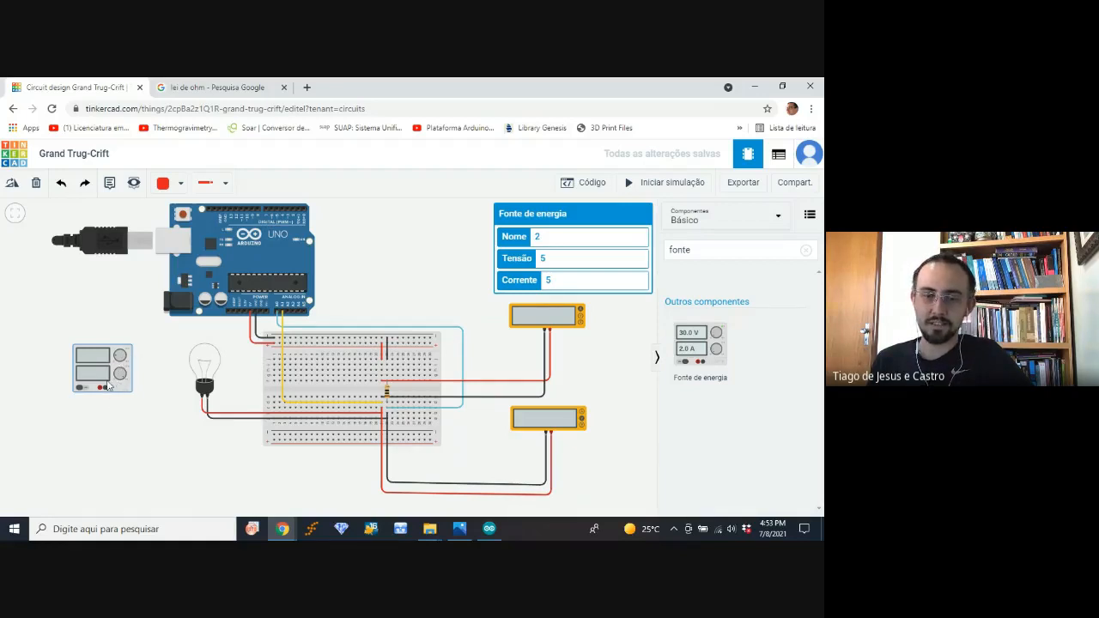
left_click_drag(105, 386, 105, 334)
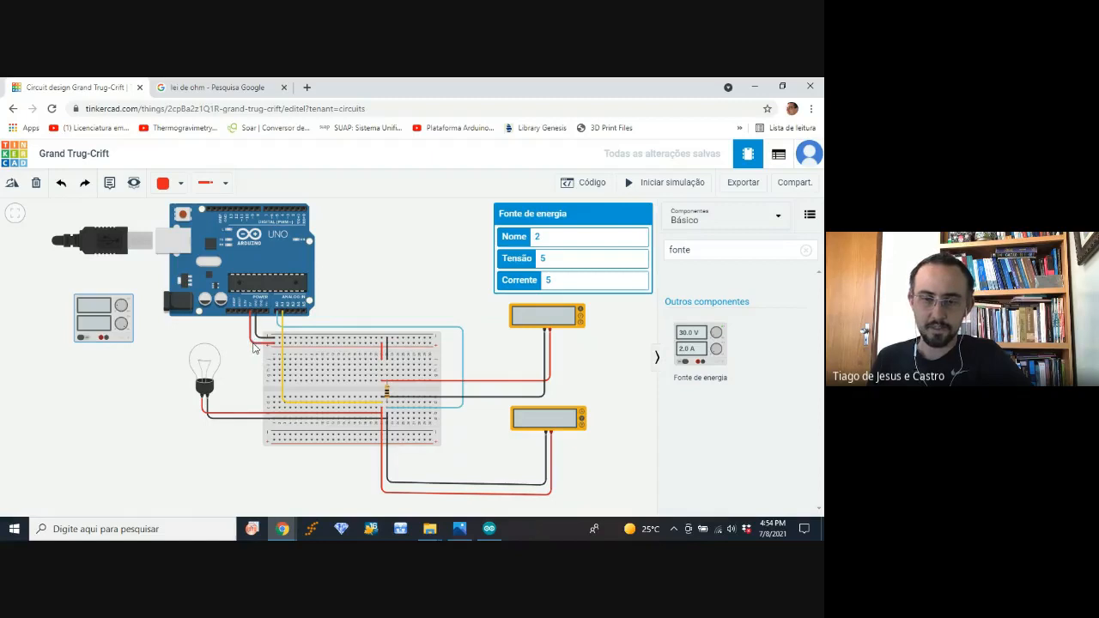
Step: Delete the red wire between the Arduino's 5V pin and the breadboard, and move the power supply up beside the Arduino
left_click(254, 345)
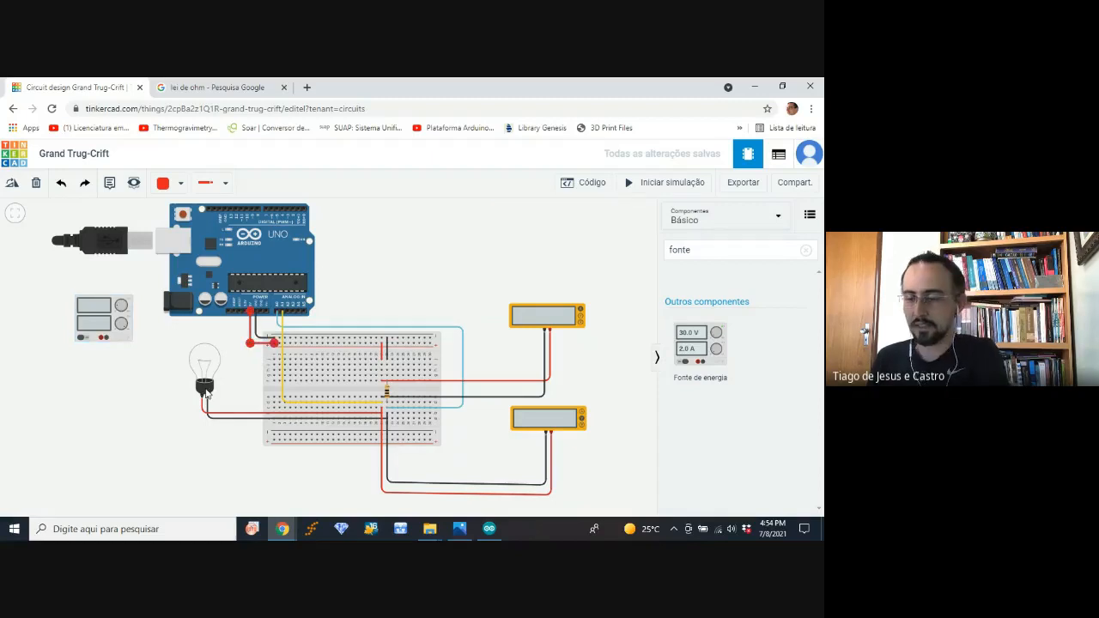
key("Delete")
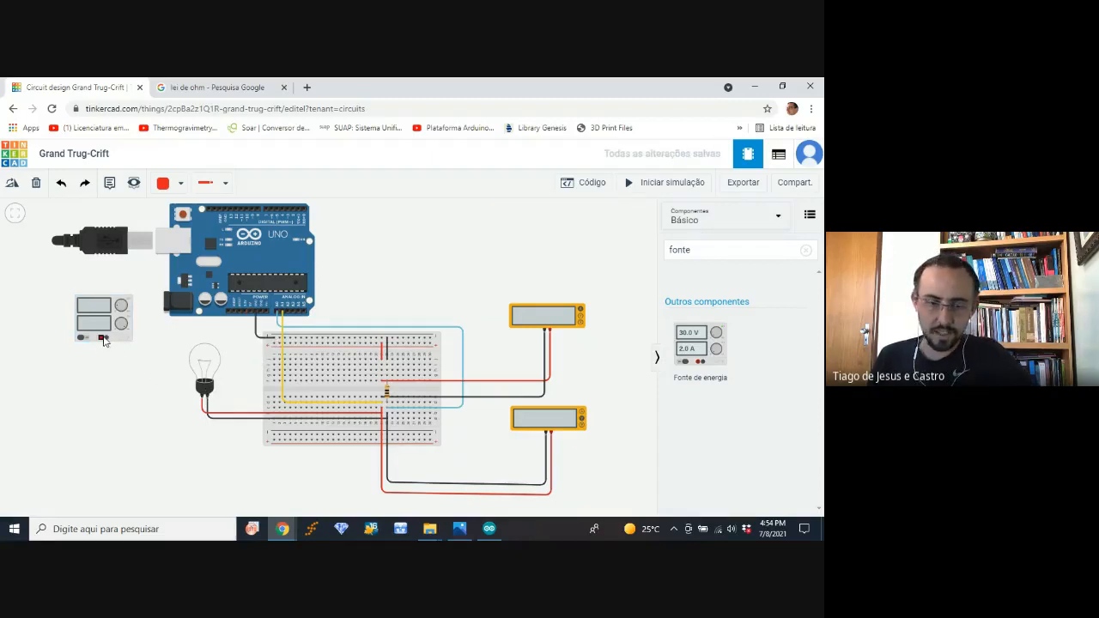
left_click_drag(102, 318, 104, 283)
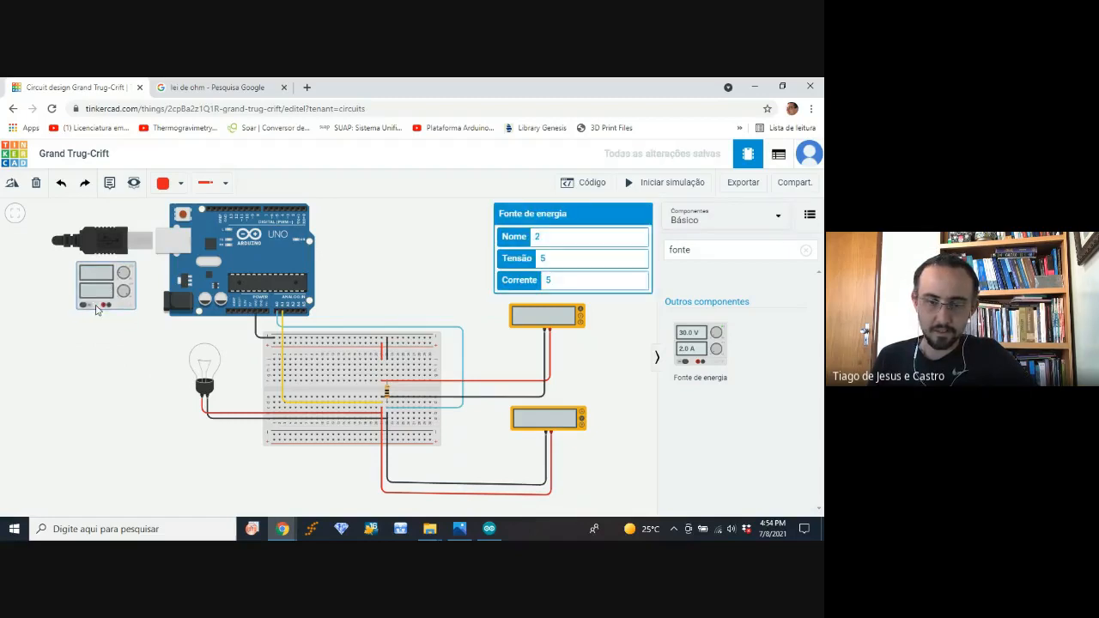
Step: Wire the power supply's positive terminal to the breadboard's upper positive rail in red, with a right-angle bend
left_click(105, 307)
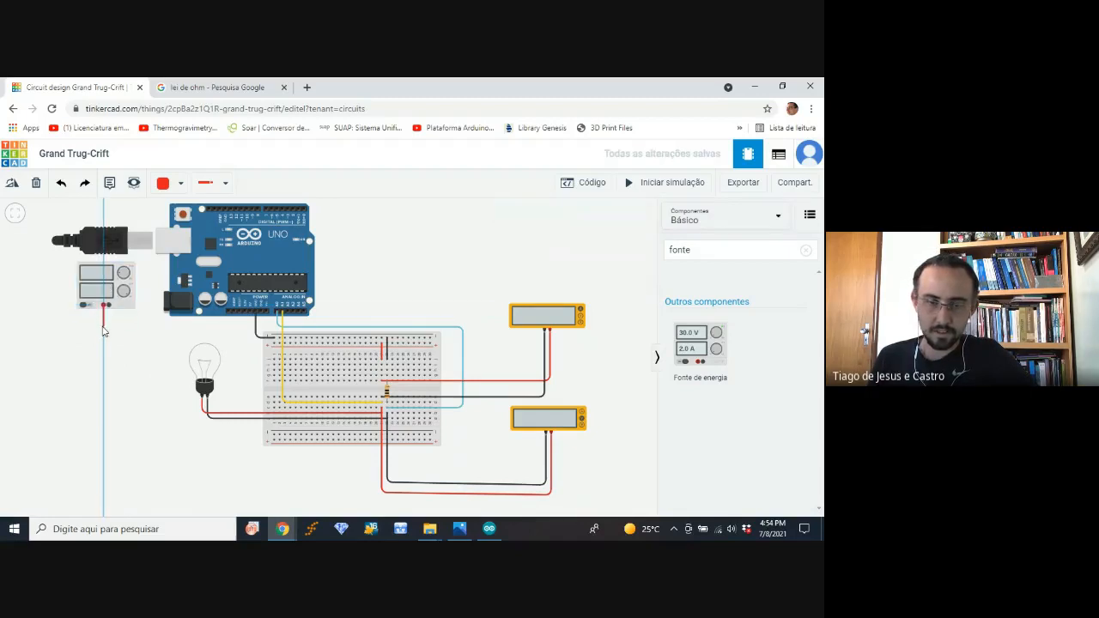
left_click(274, 343)
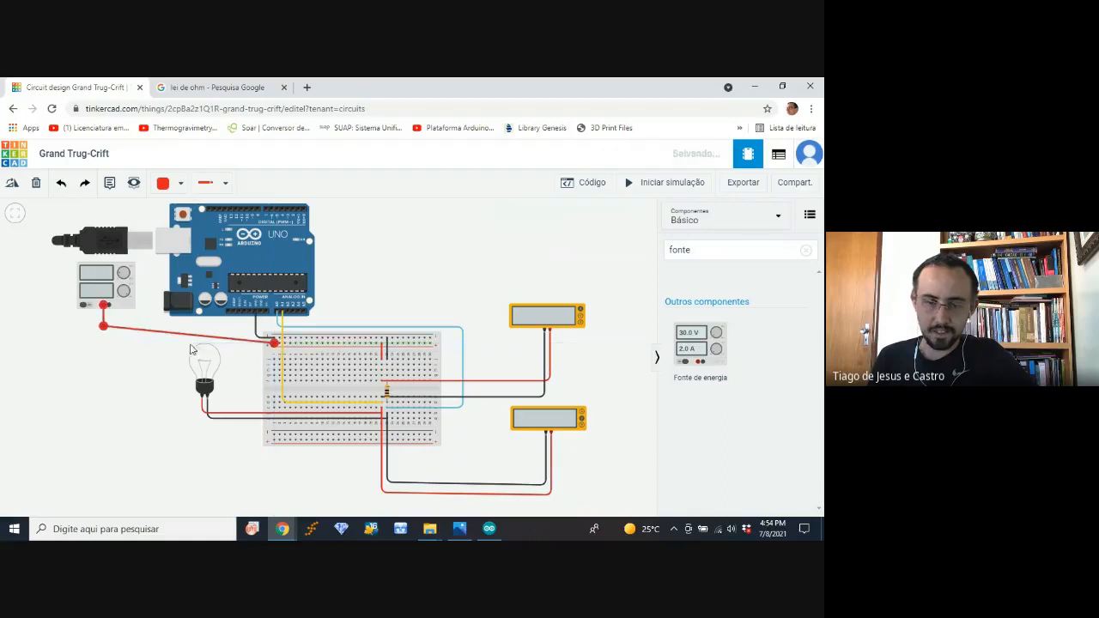
left_click_drag(103, 327, 103, 340)
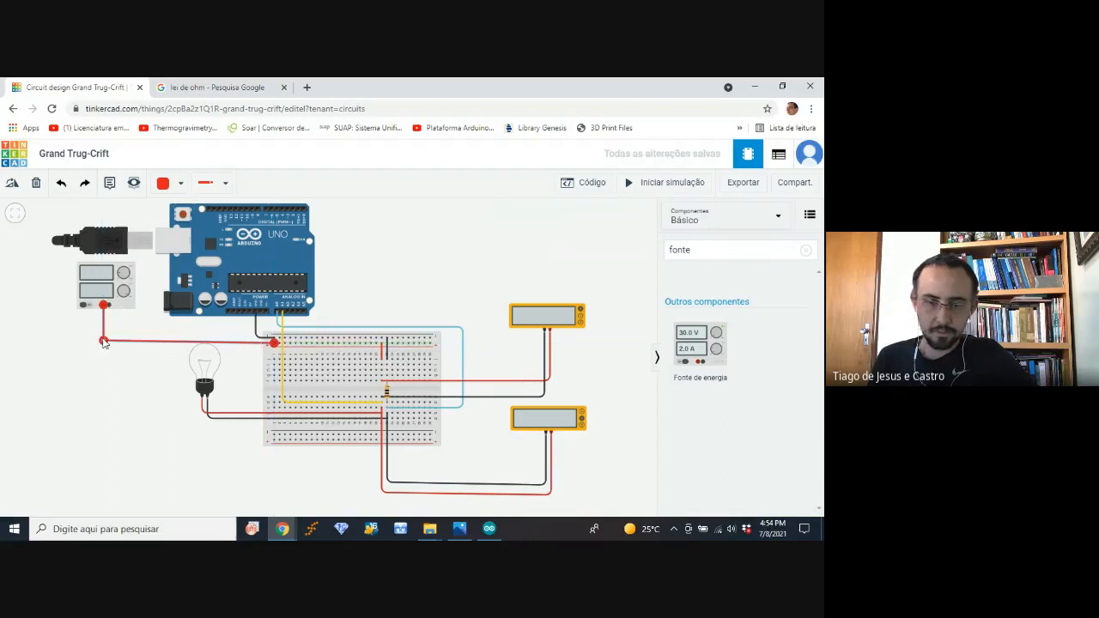
left_click_drag(103, 342, 103, 344)
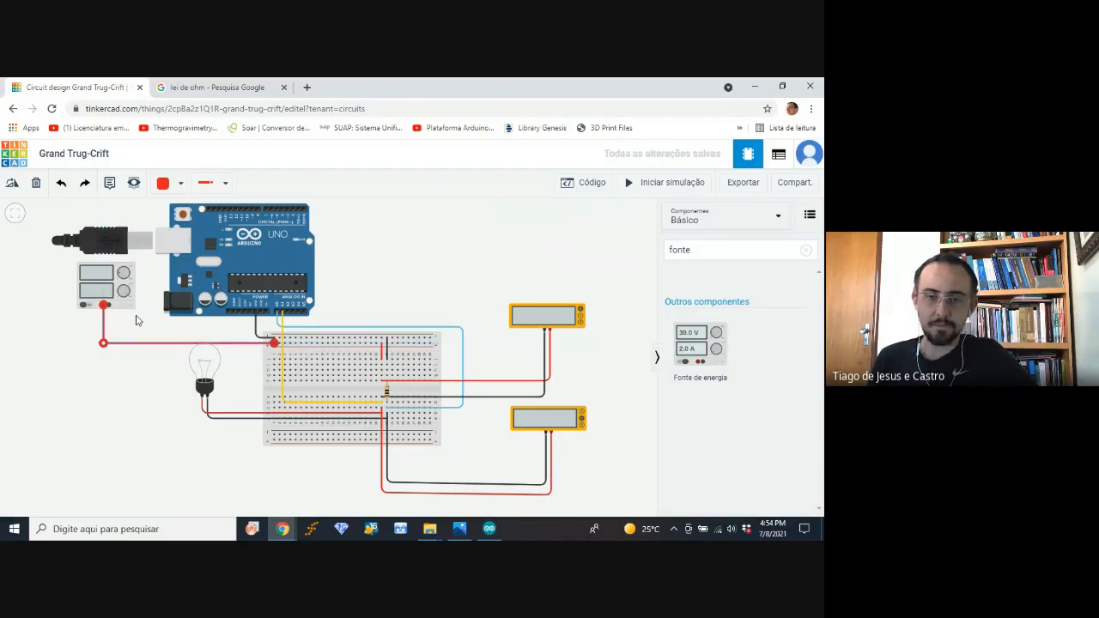
left_click(135, 320)
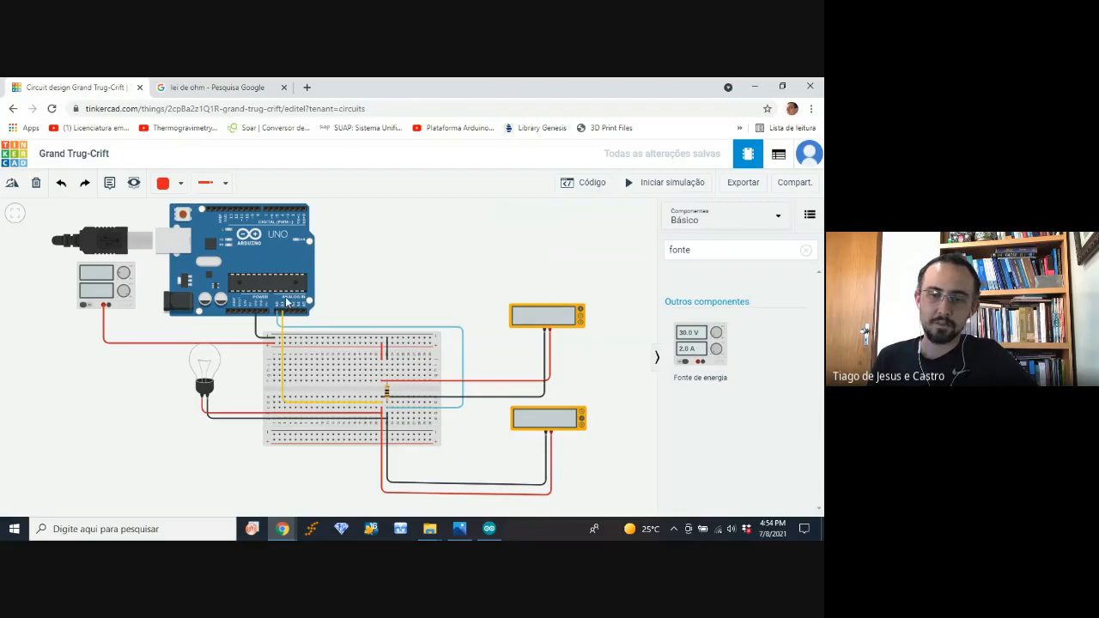
Step: Connect the power supply's negative terminal to the breadboard's upper negative rail with a straightened wire coloured black
left_click(108, 305)
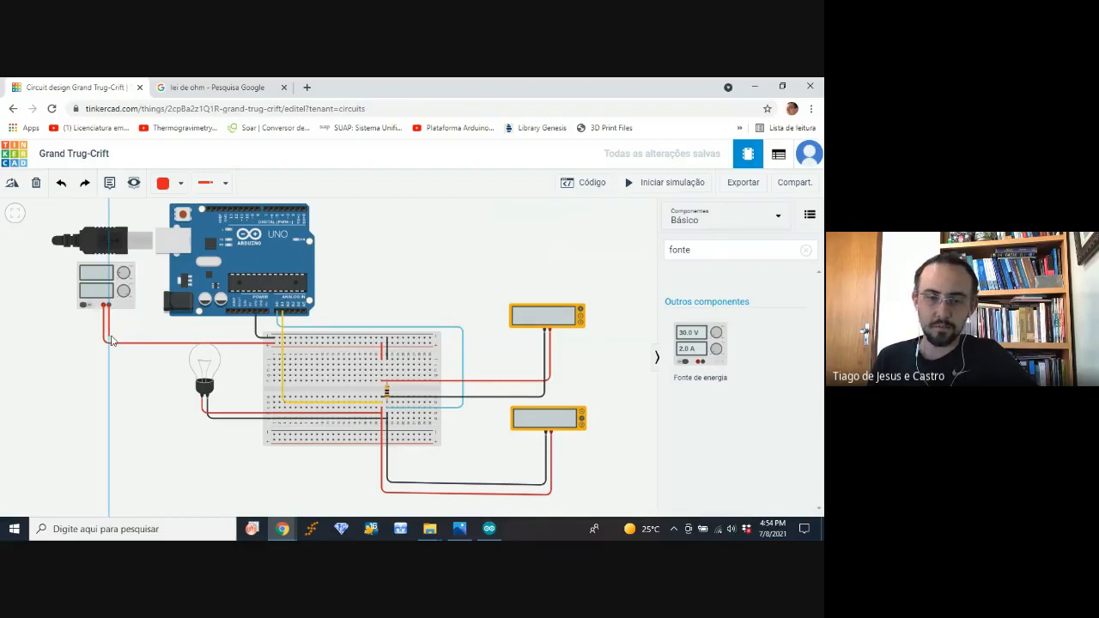
left_click(105, 330)
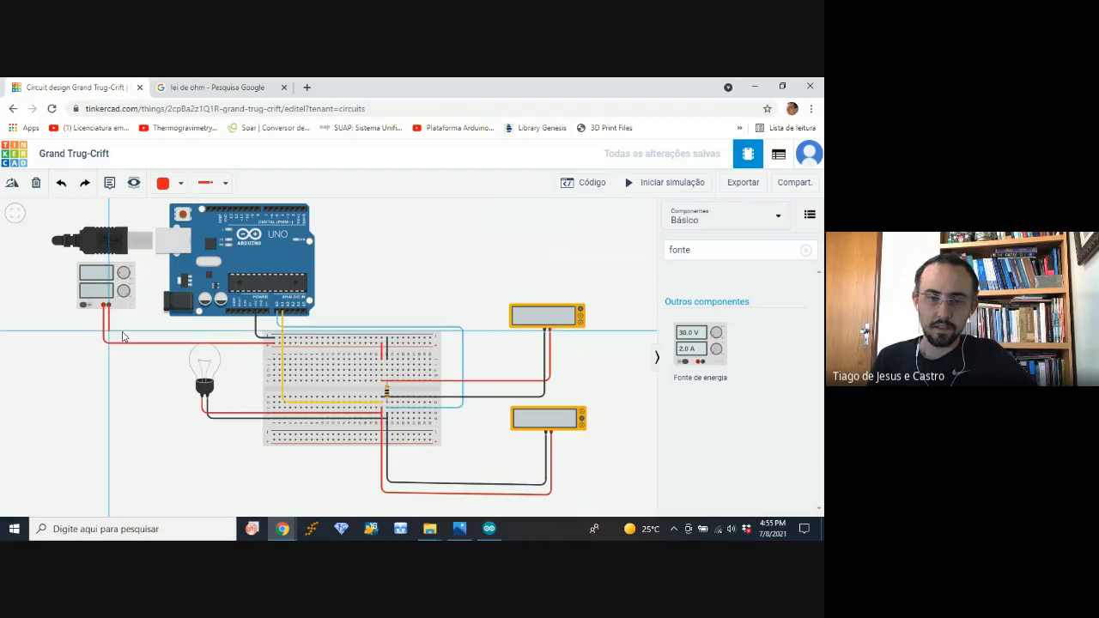
left_click(278, 340)
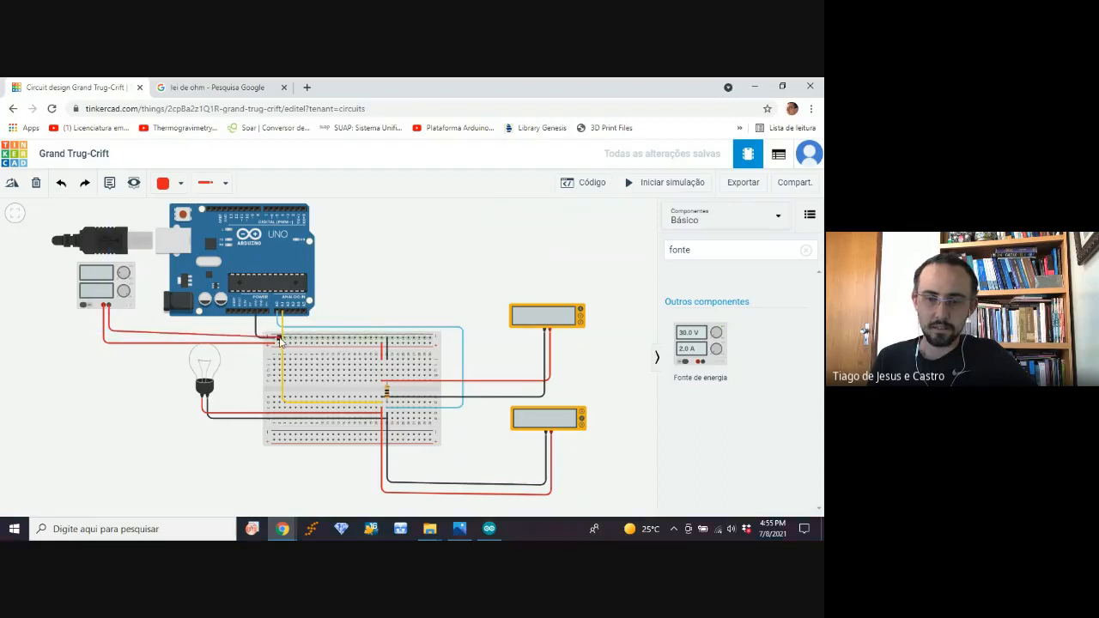
left_click(279, 339)
left_click_drag(109, 332, 110, 337)
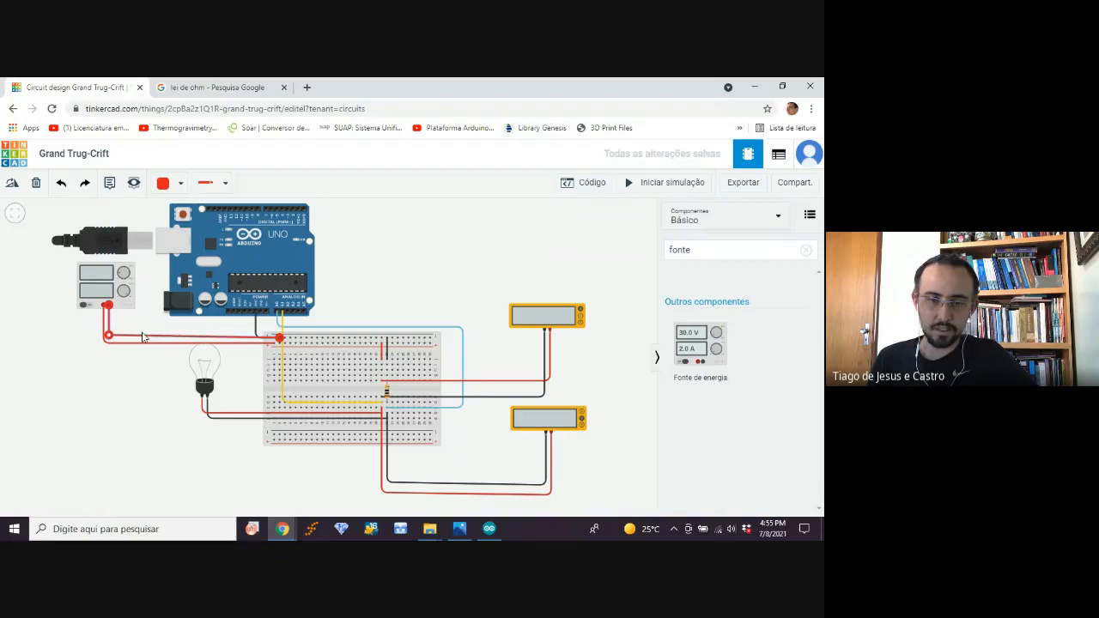
left_click(177, 184)
left_click(192, 225)
left_click(111, 381)
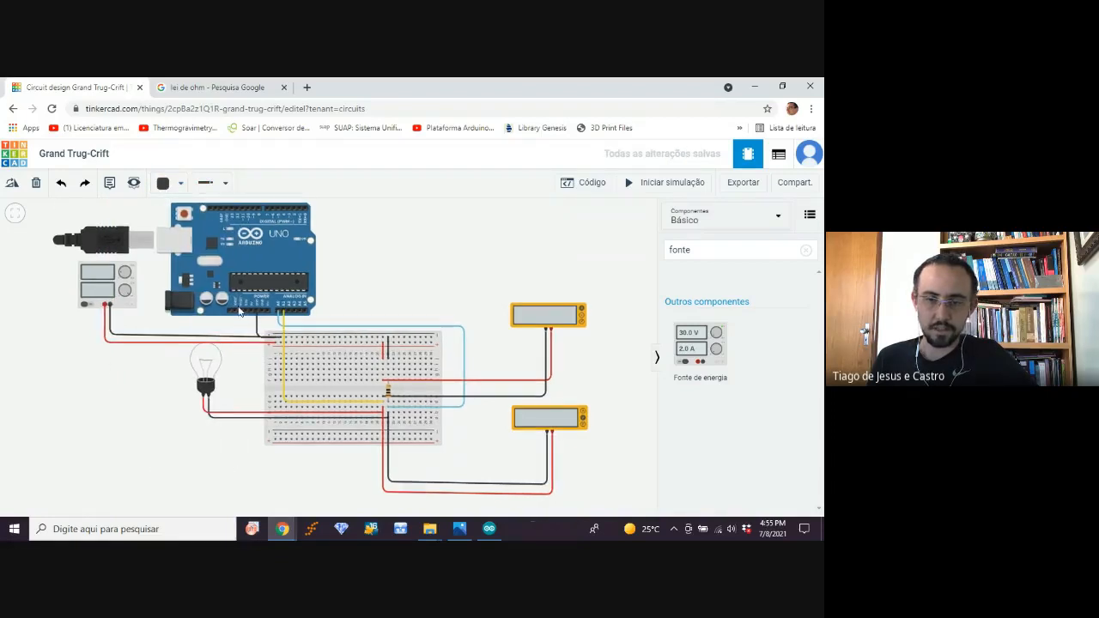
Step: Move the breadboard end of the Arduino's GND wire farther along the negative rail and straighten its bends into right angles
left_click(256, 315)
left_click(275, 337)
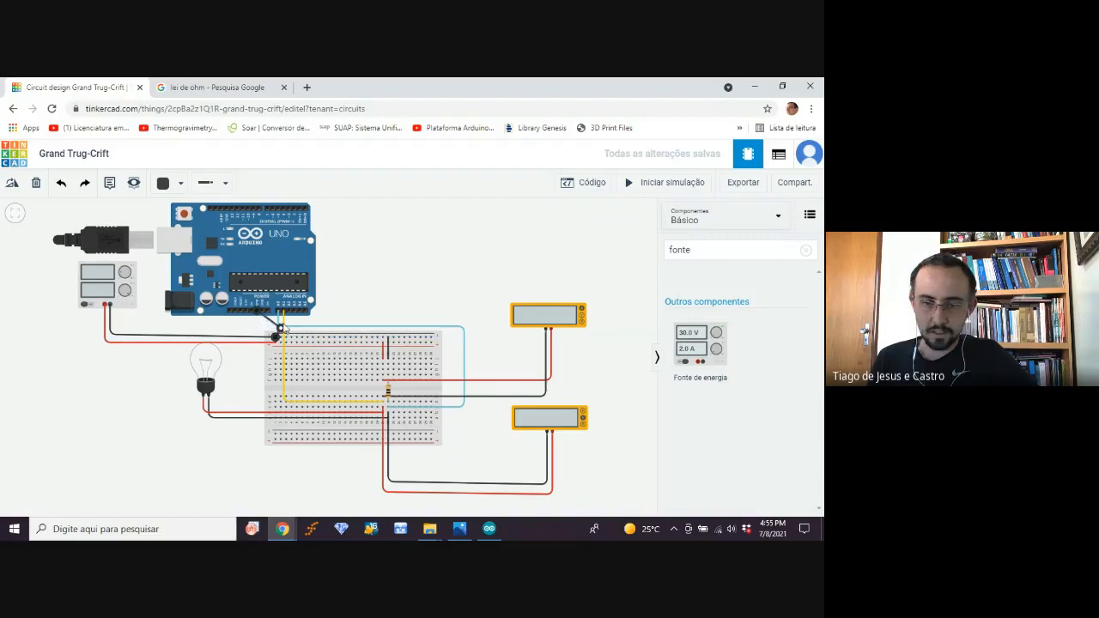
mouse_move(339, 316)
left_mouse_down()
mouse_move(237, 324)
mouse_move(335, 338)
mouse_move(325, 324)
mouse_move(341, 318)
left_mouse_up()
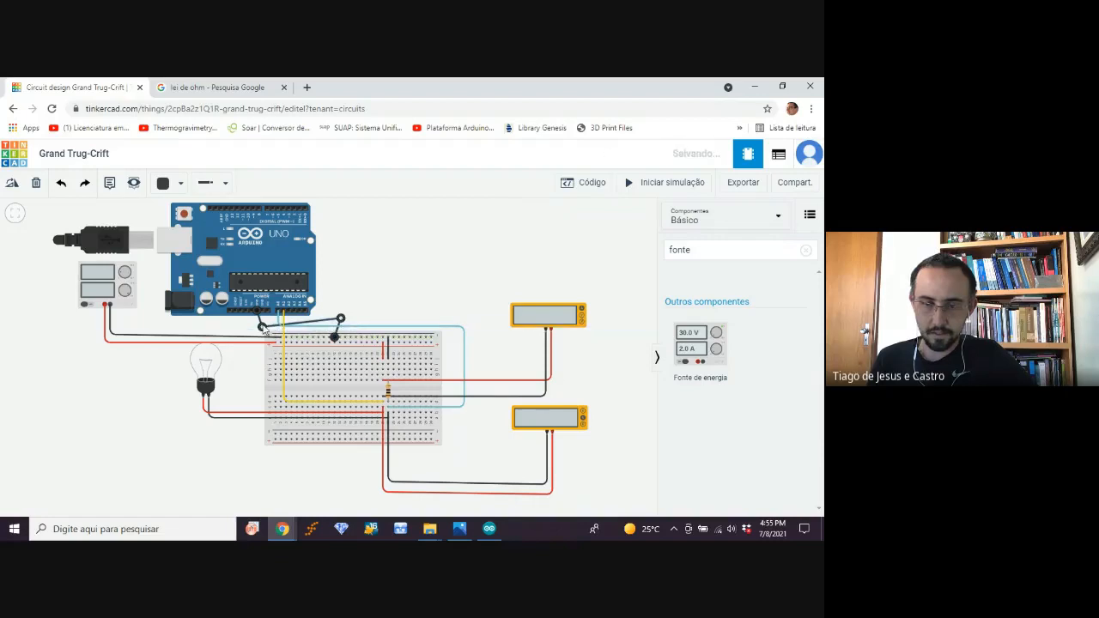
left_click_drag(262, 327, 256, 326)
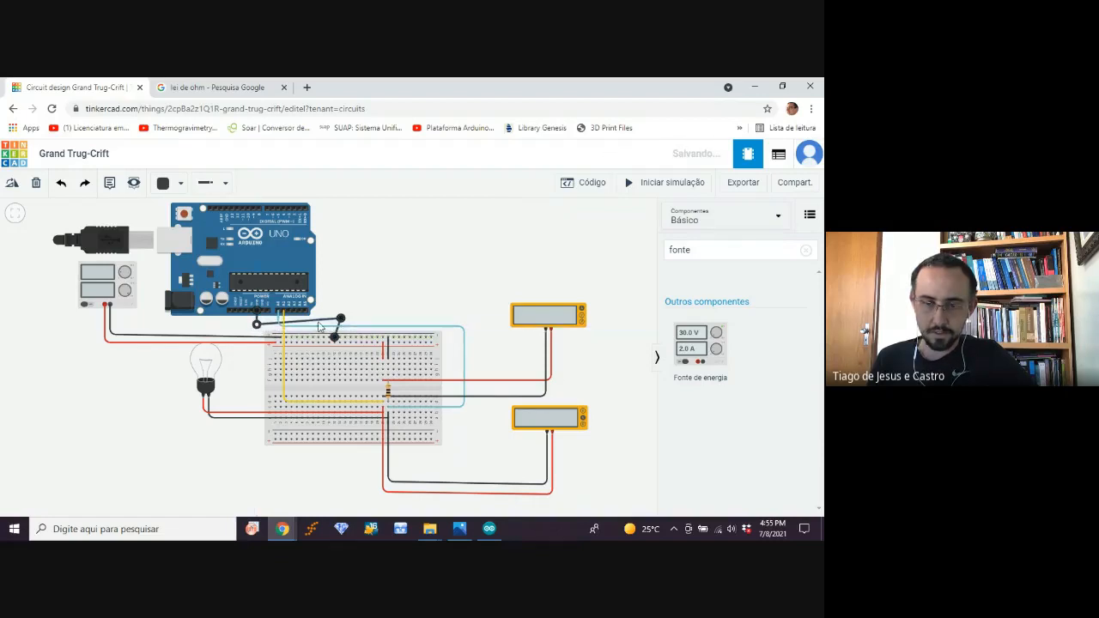
left_click_drag(341, 318, 335, 325)
left_click(367, 301)
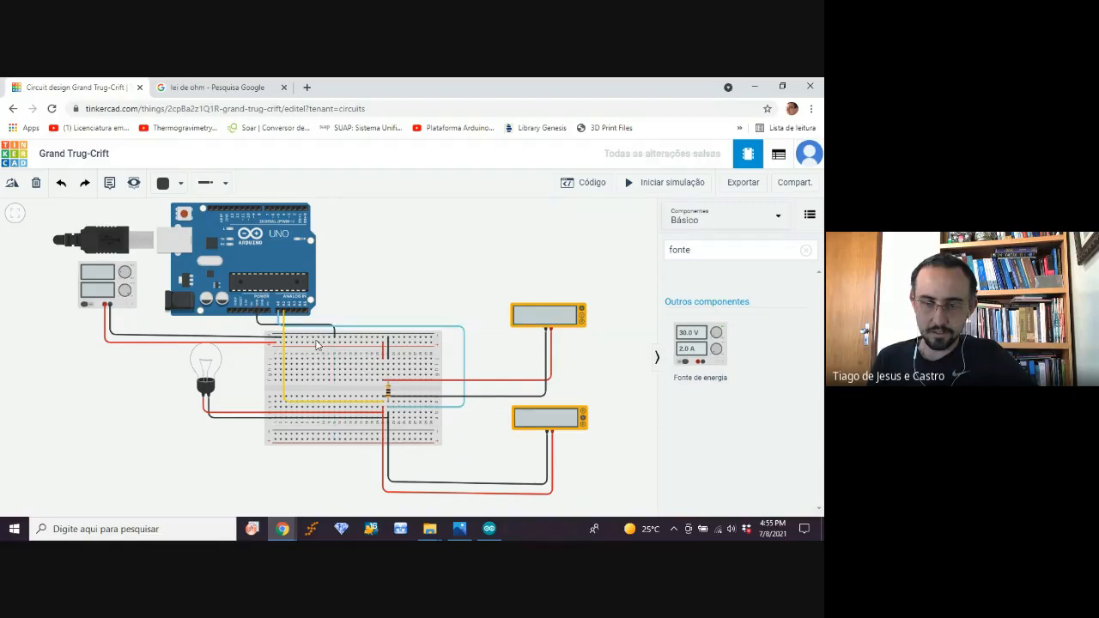
Step: Show the Arduino code with the serial monitor and start the circuit simulation
scroll(317, 346, "up", 5)
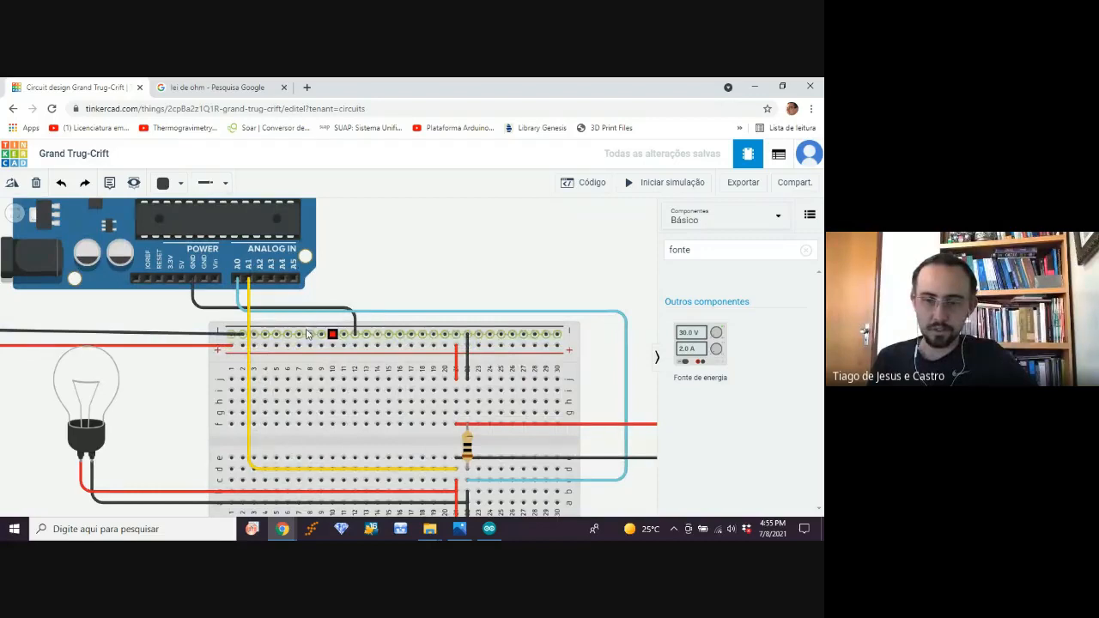
scroll(292, 334, "down", 4)
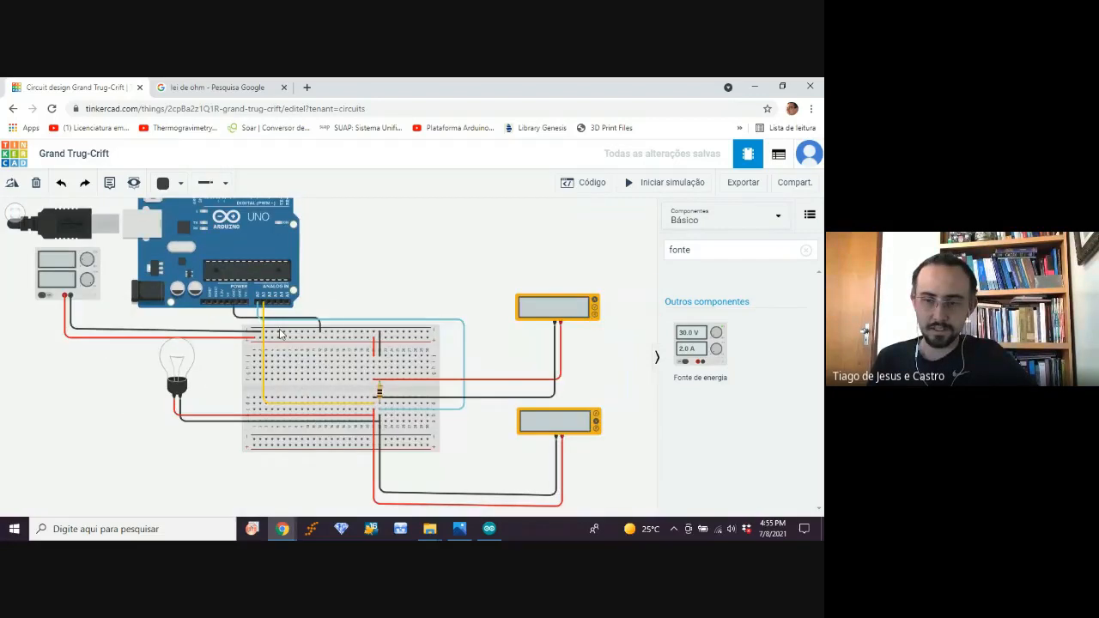
scroll(280, 334, "down", 1)
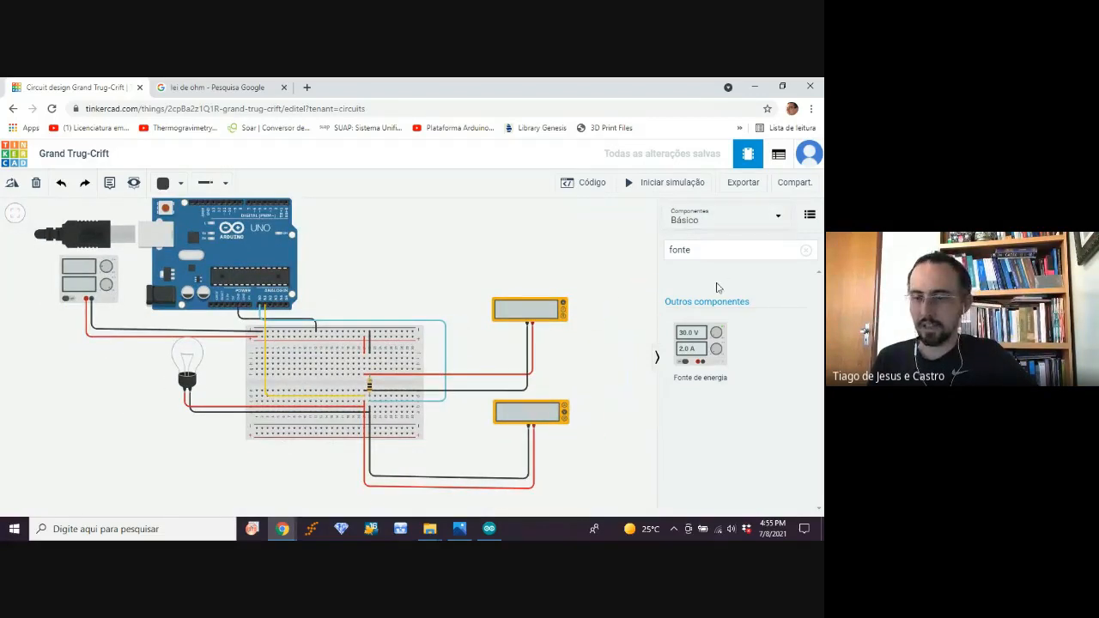
left_click(592, 184)
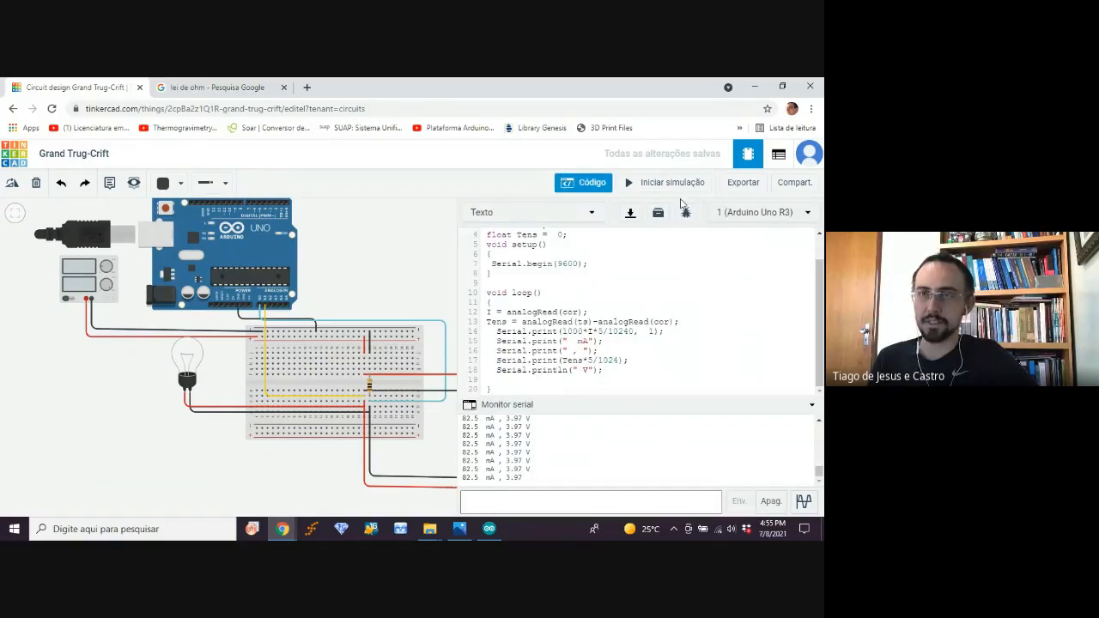
left_click(678, 186)
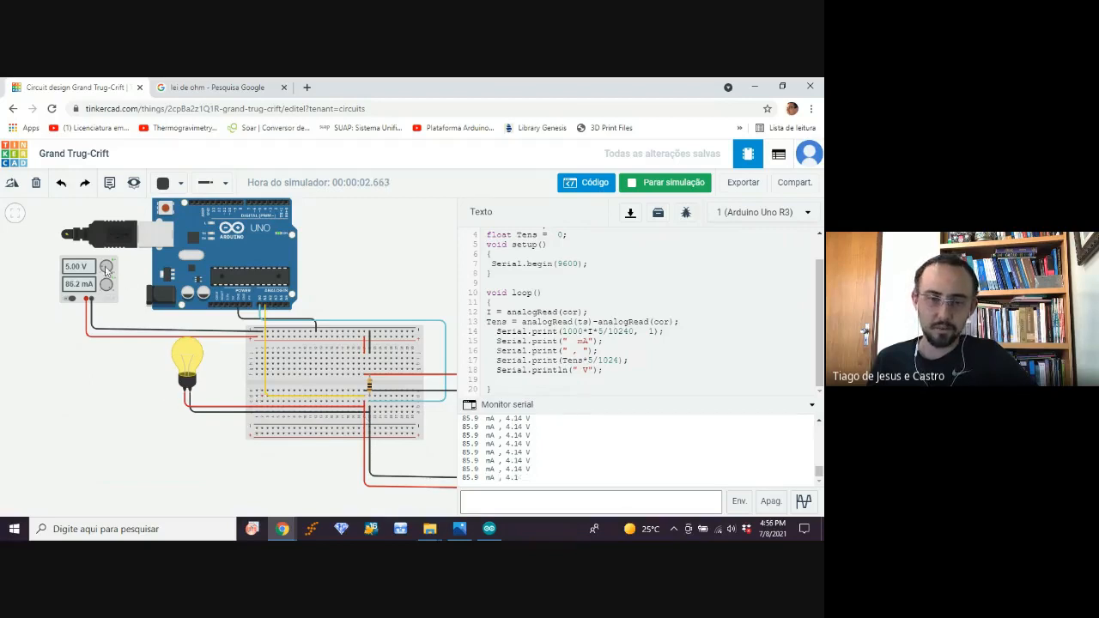
Step: Vary the power supply's voltage during the simulation, lowering it to 700 mV and raising it to 3.30 V
left_click_drag(103, 271, 102, 276)
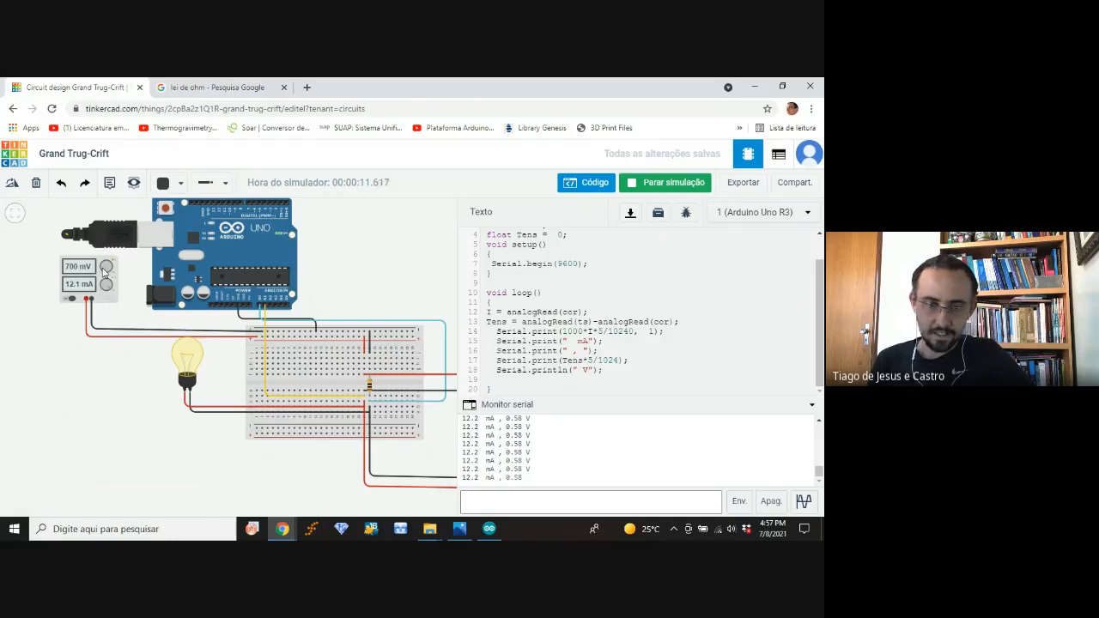
left_click_drag(103, 271, 90, 271)
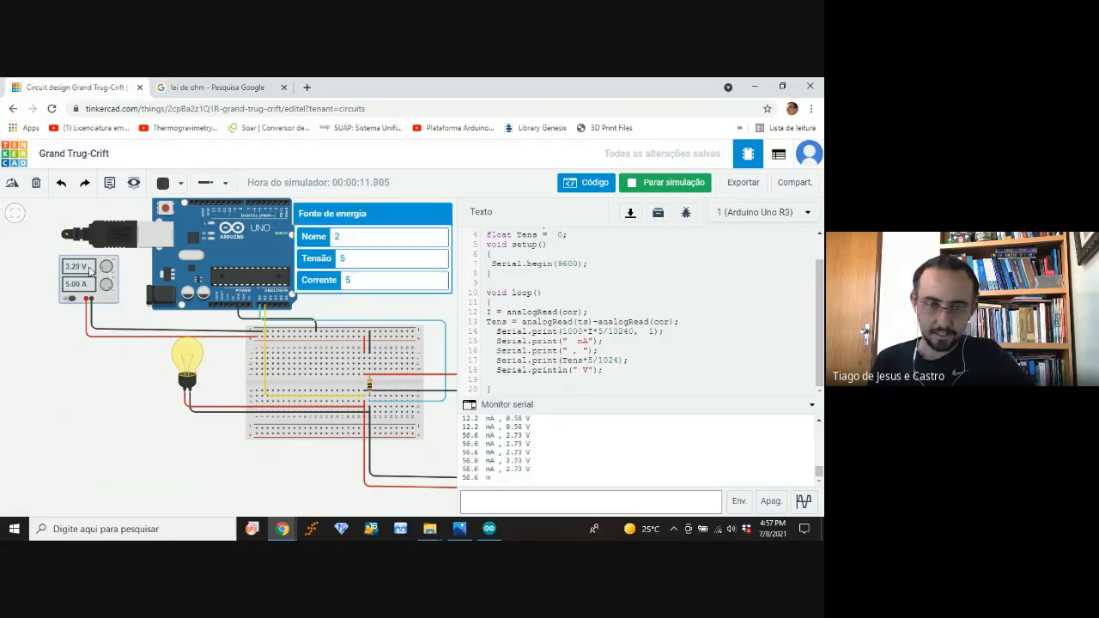
left_click(67, 365)
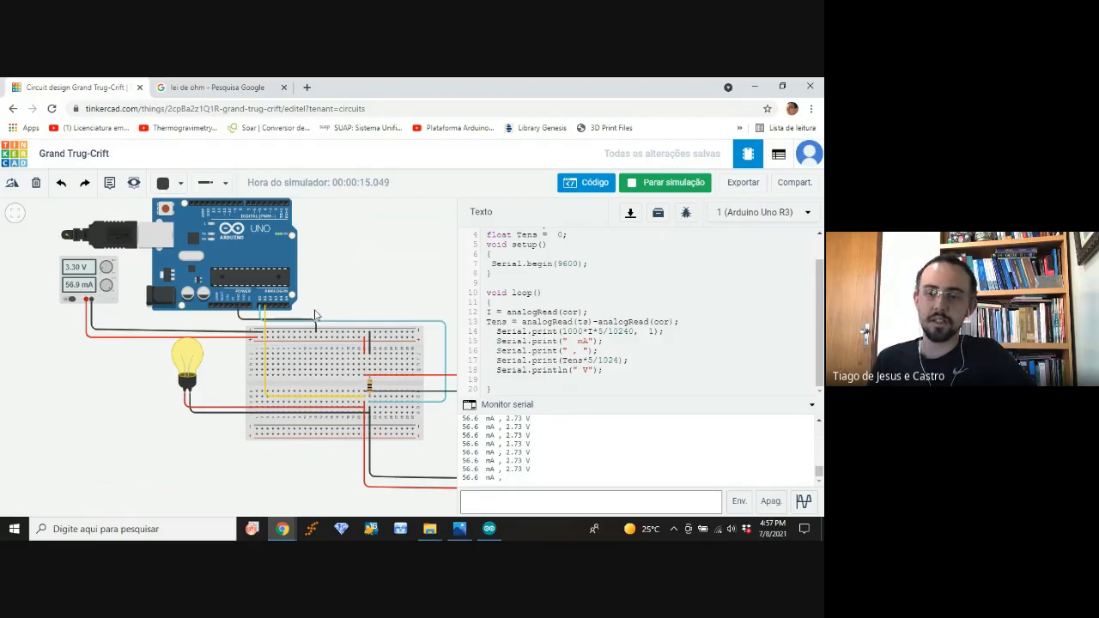
left_click(131, 530)
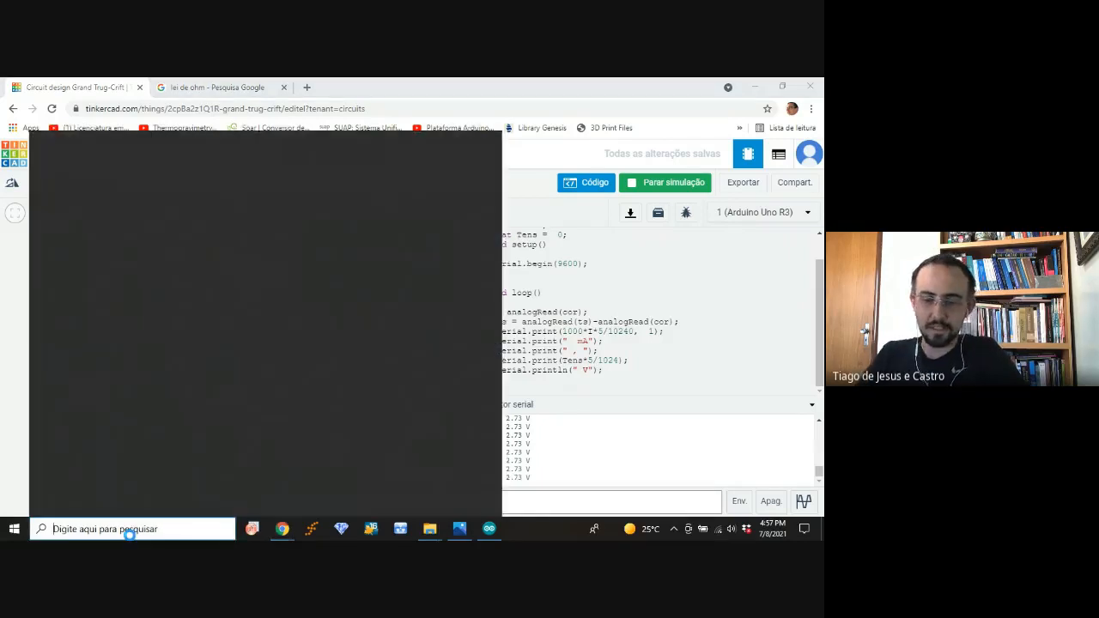
type("qti")
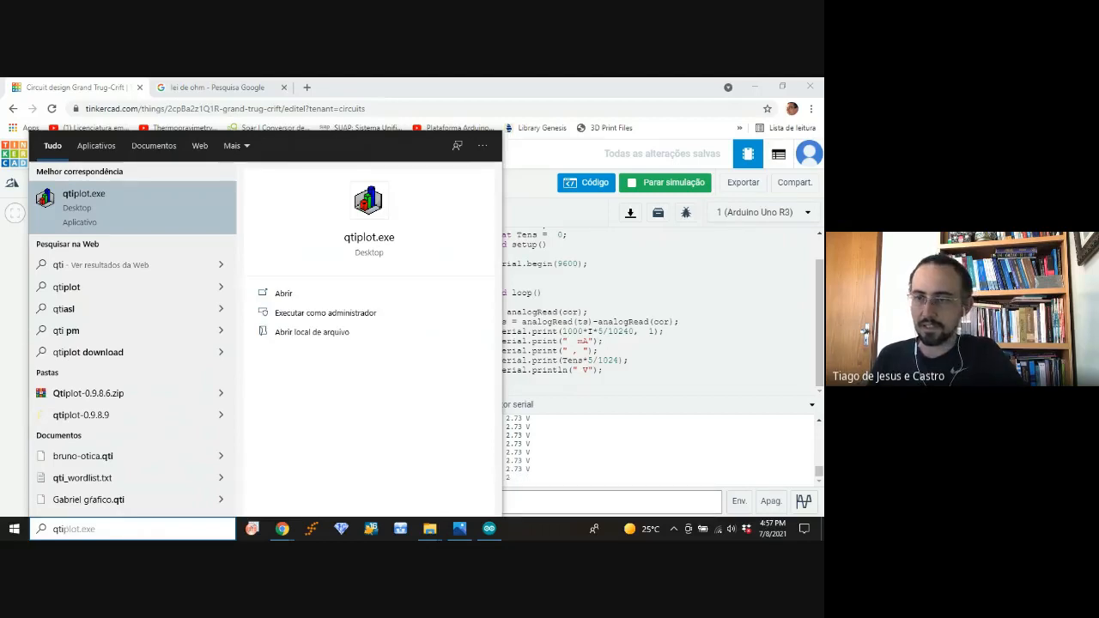
left_click(752, 88)
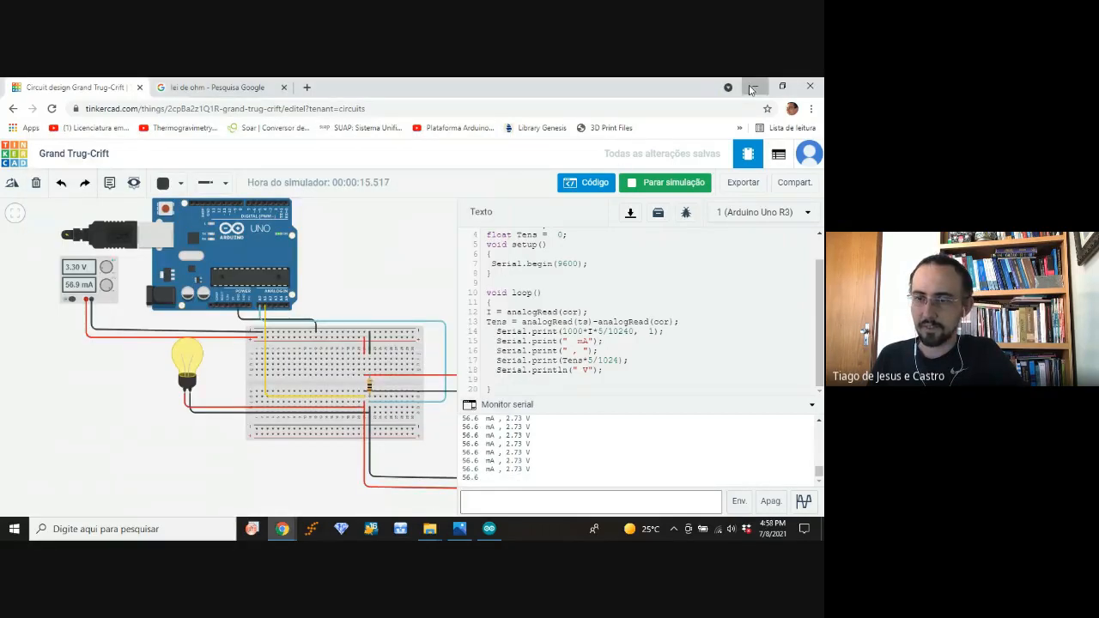
Step: Minimize the open windows, launch QtiPlot from its desktop shortcut, and minimize its window
left_click(751, 88)
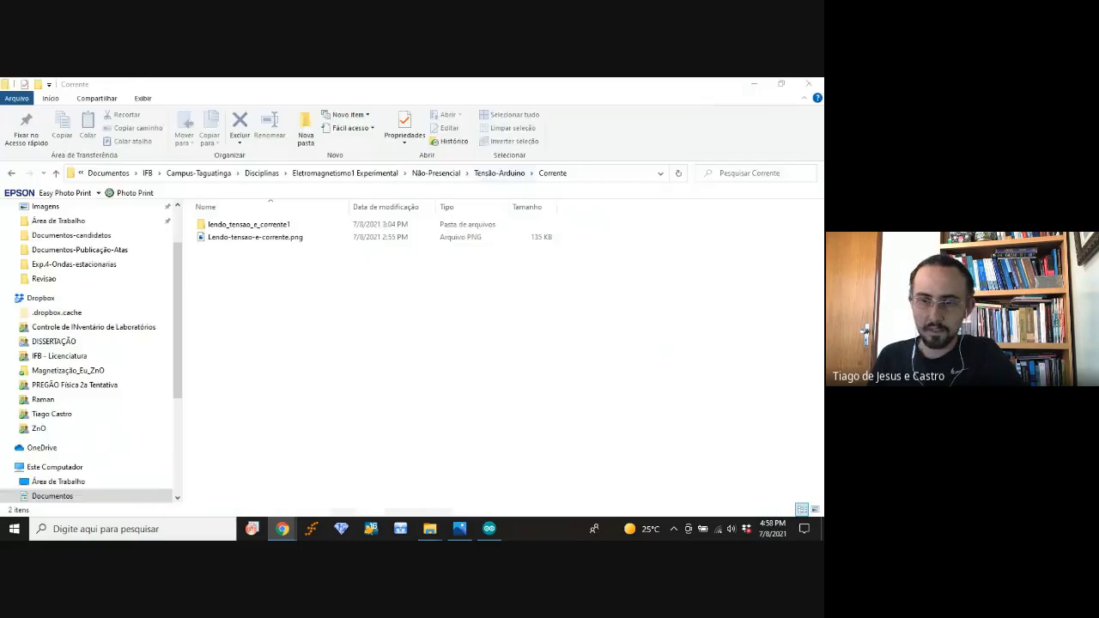
left_click(751, 88)
left_click(751, 88)
left_click(751, 88)
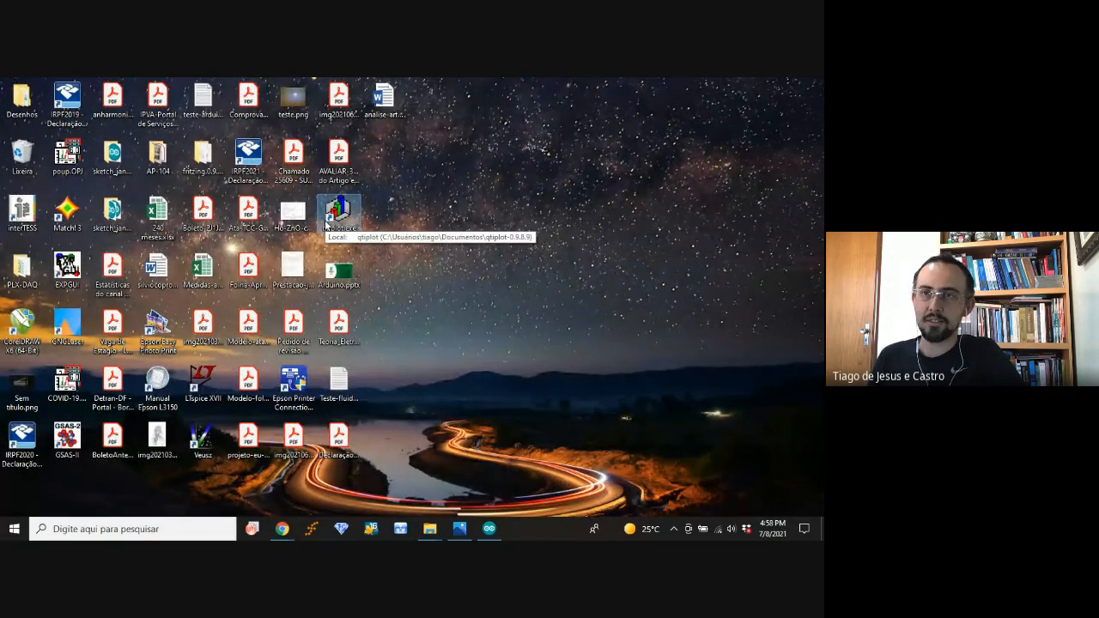
double_click(326, 225)
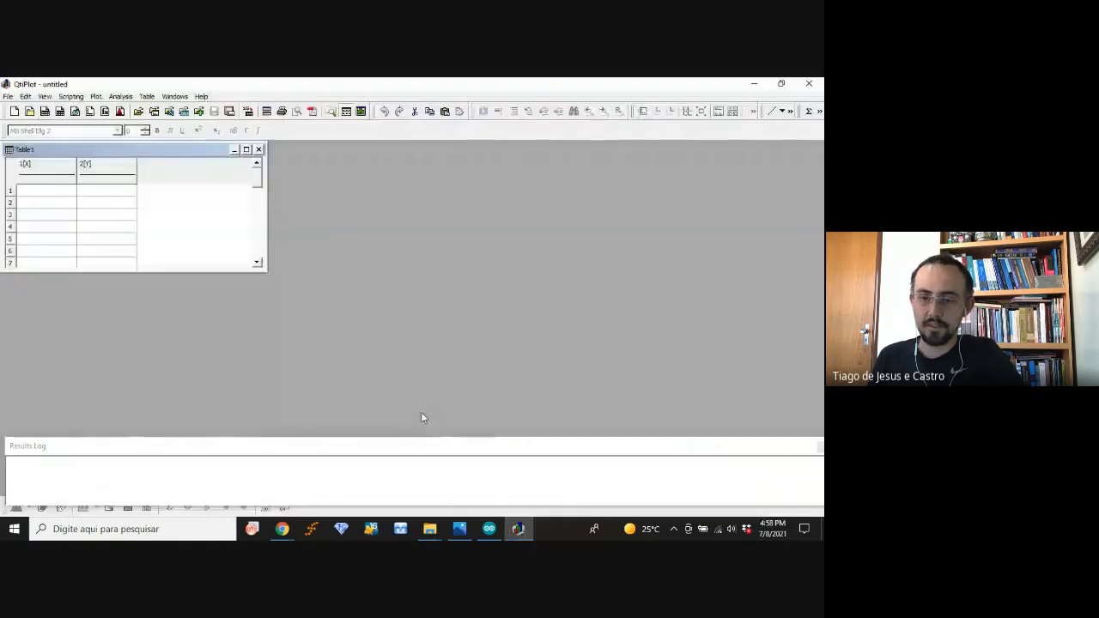
left_click(518, 529)
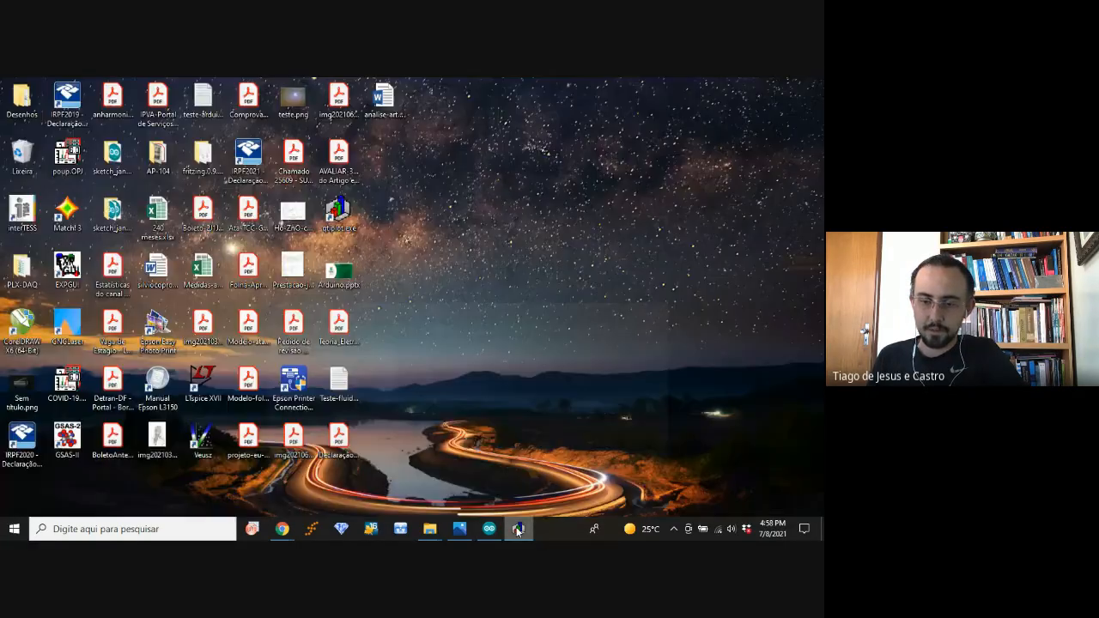
Step: Restore QtiPlot, switch to the Tinkercad circuit and lower the power supply's voltage to 600 mV
left_click(517, 530)
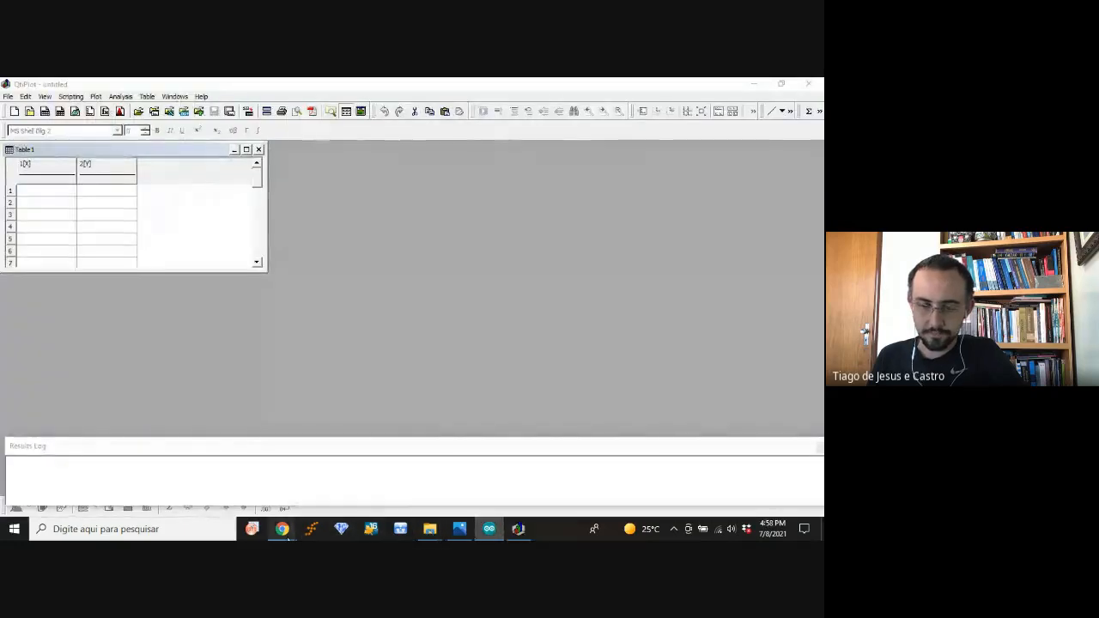
mouse_move(283, 530)
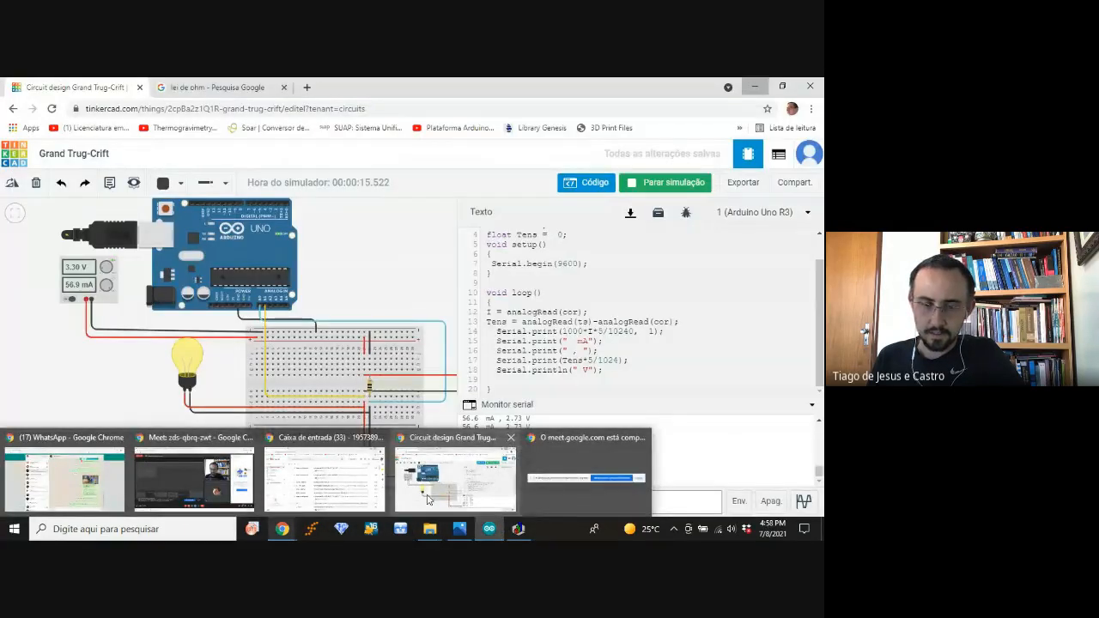
left_click(428, 500)
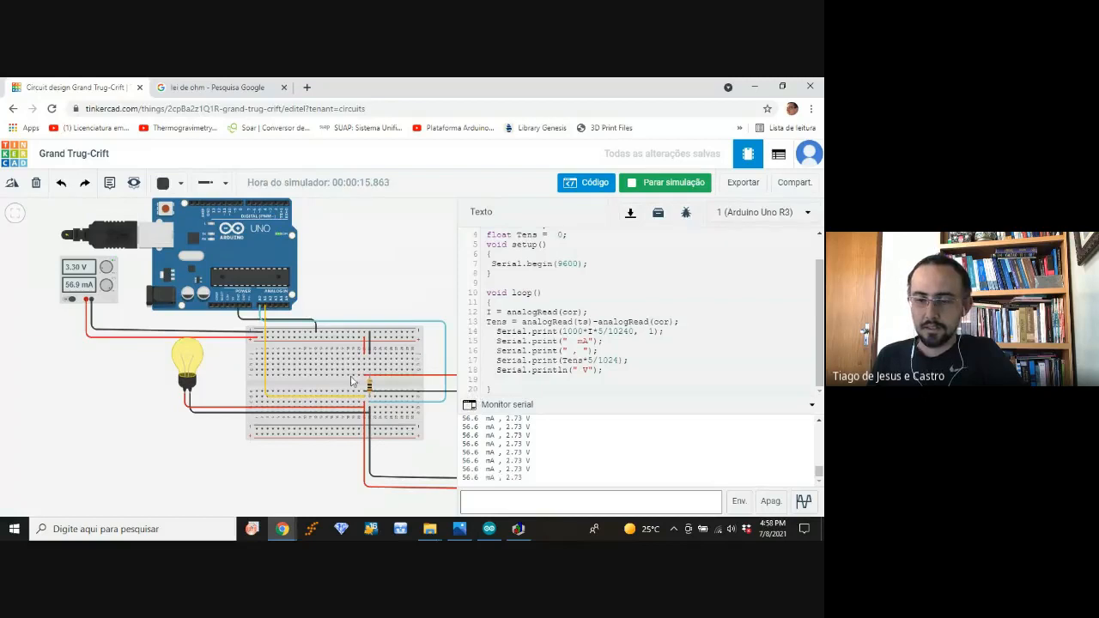
left_click(104, 271)
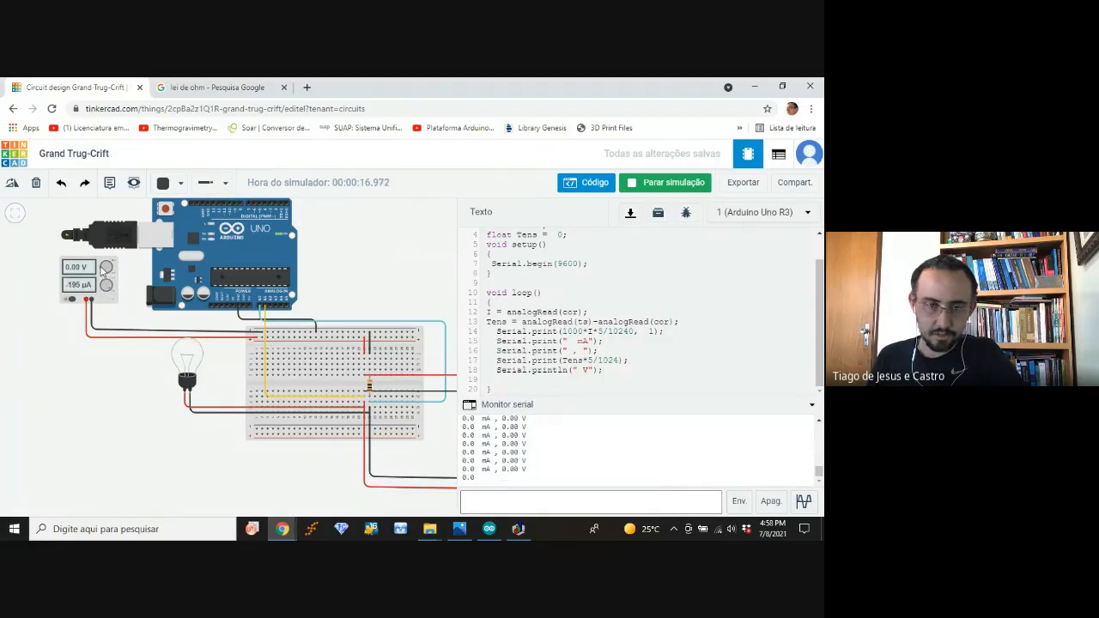
left_click(103, 273)
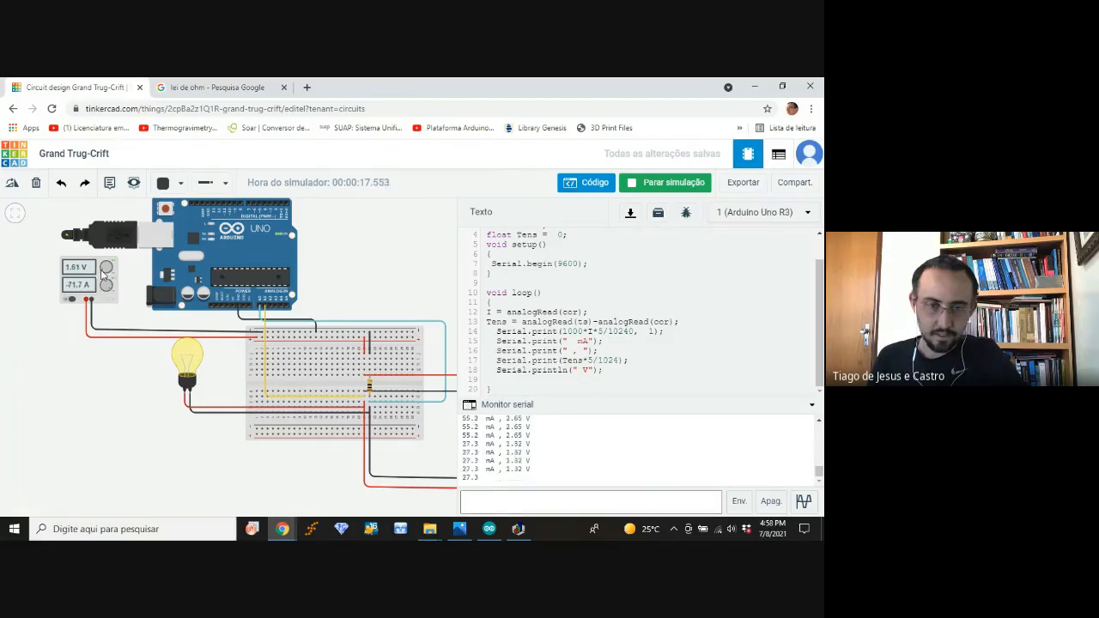
scroll(83, 275, "up", 5)
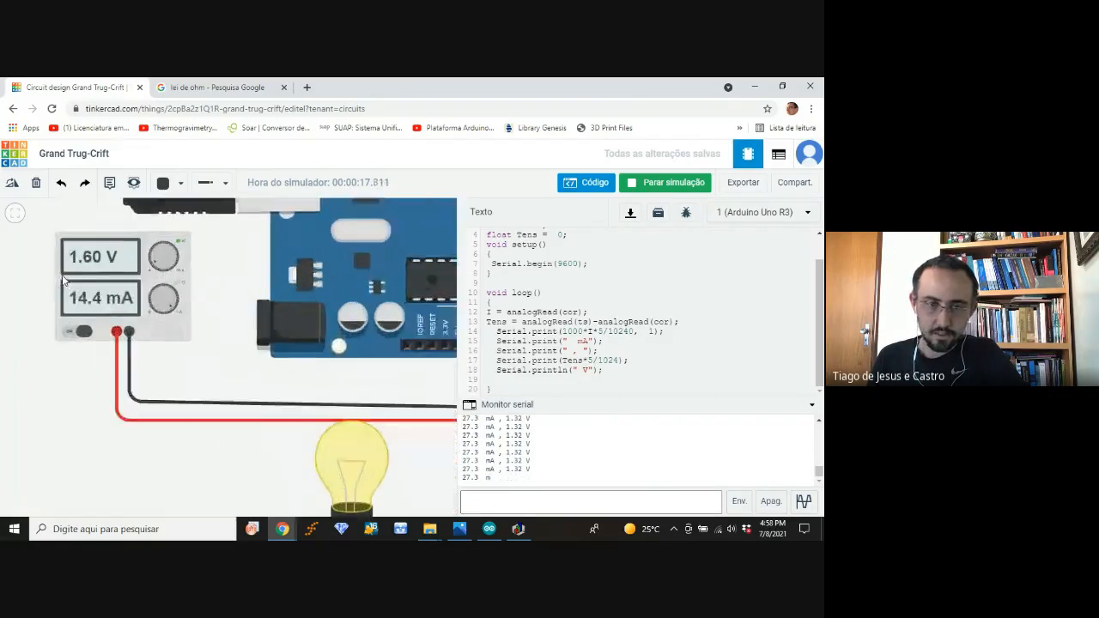
scroll(71, 276, "up", 1)
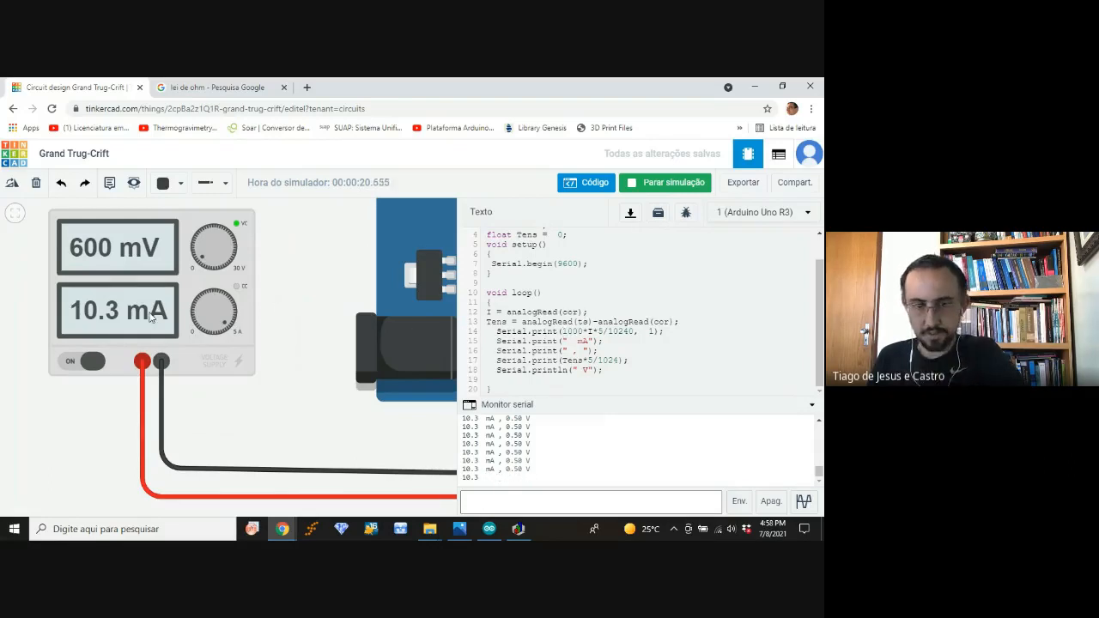
Step: Stop the simulation, remove the 1000* factor from the current's print line, set its decimals to 4, and run the simulation again
left_click(661, 185)
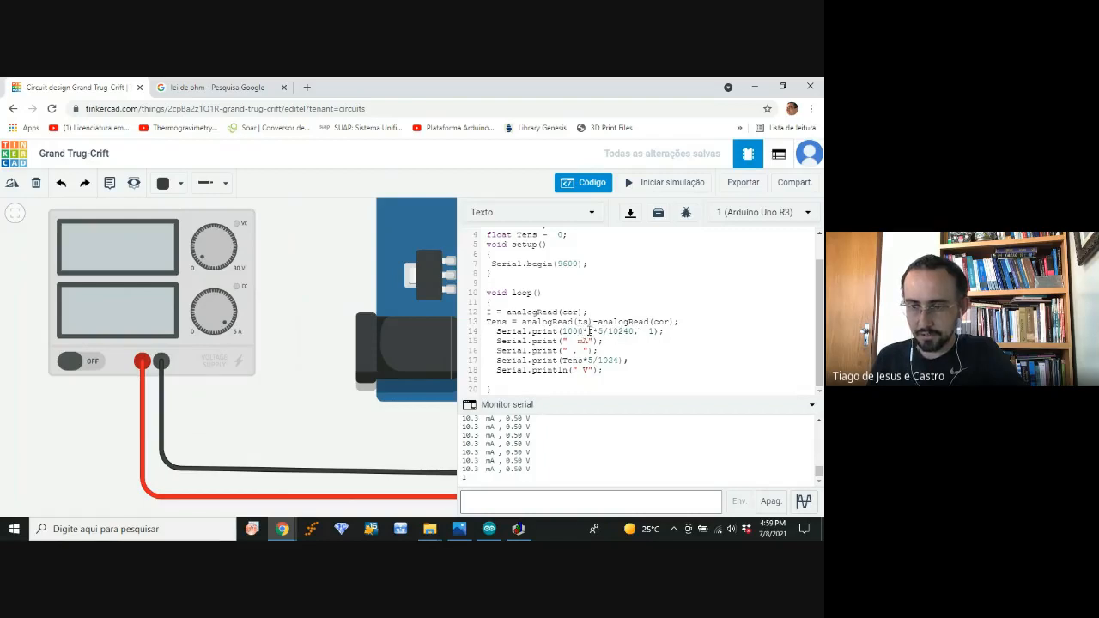
left_click_drag(588, 331, 562, 330)
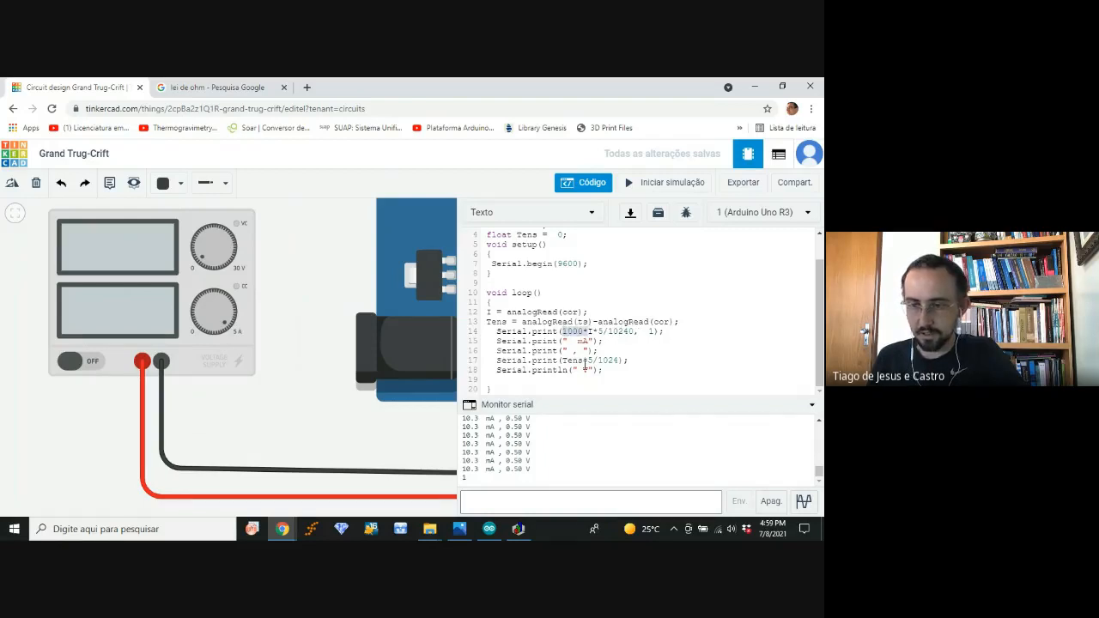
key("BackSpace")
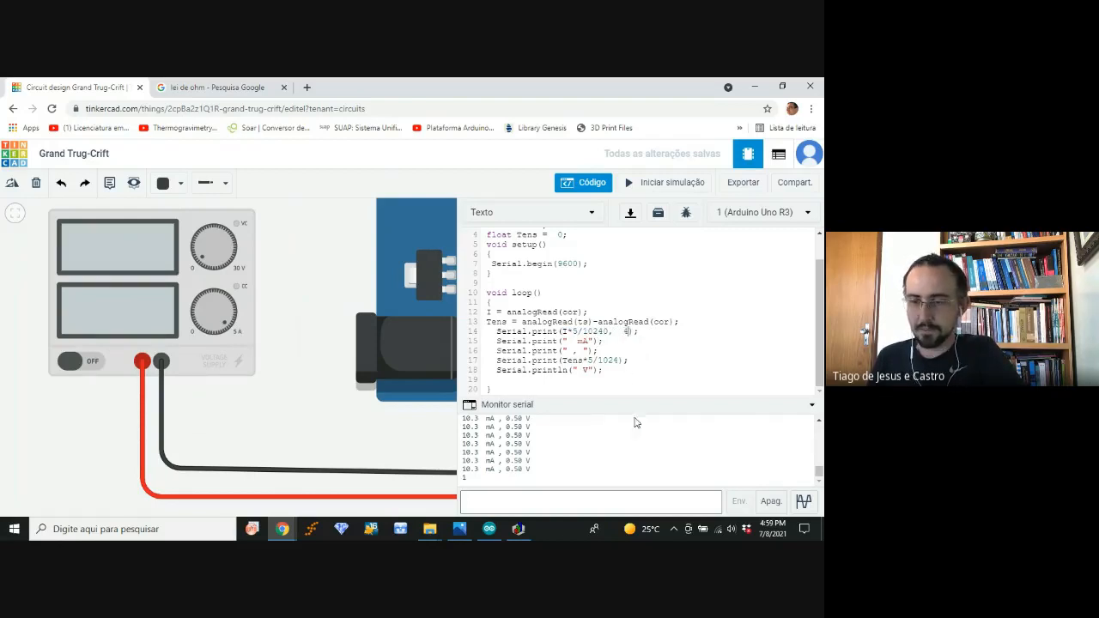
left_click(650, 182)
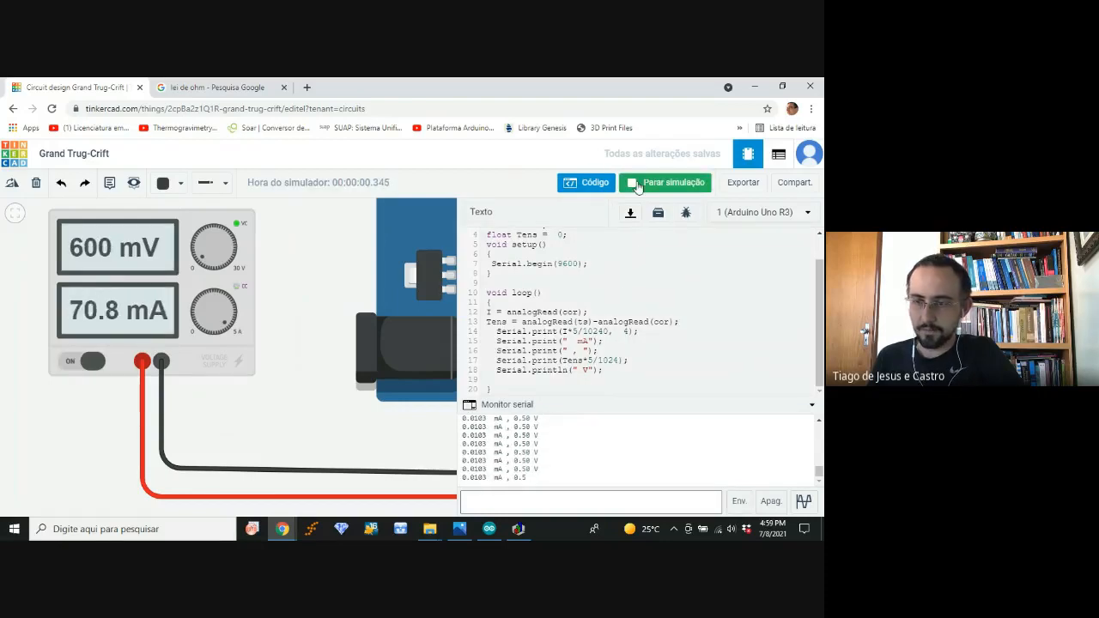
Step: Stop the simulation, change the printed current unit to A in the code, and restart the simulation
left_click(645, 183)
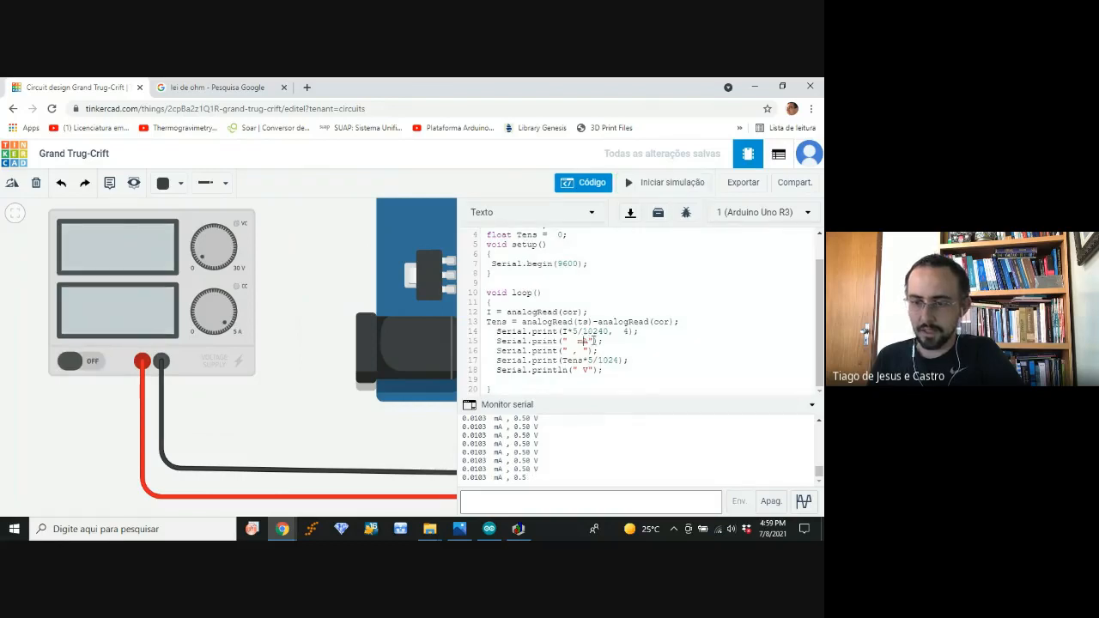
key("BackSpace")
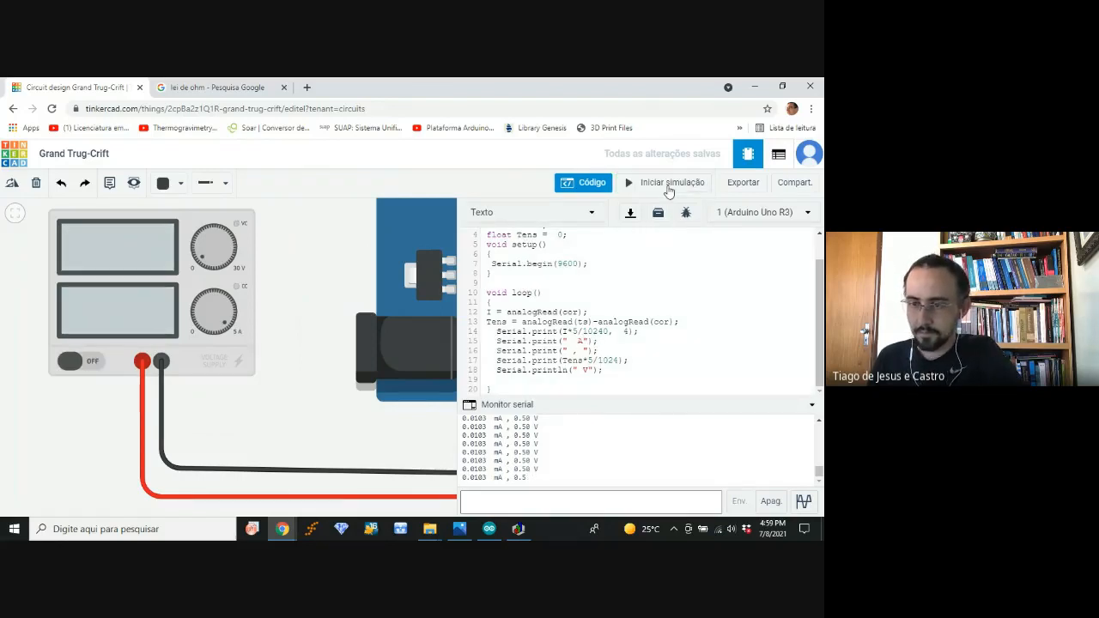
left_click(669, 184)
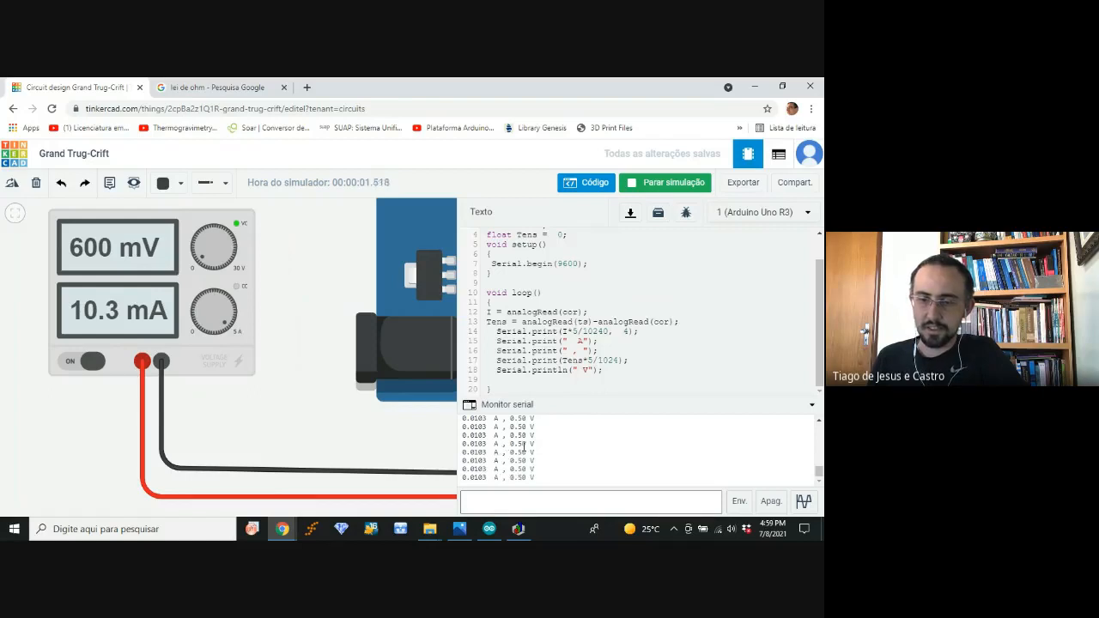
Step: Switch to QtiPlot and enter 0.500 in the first row of the table's Y column
left_click(518, 528)
left_click(45, 194)
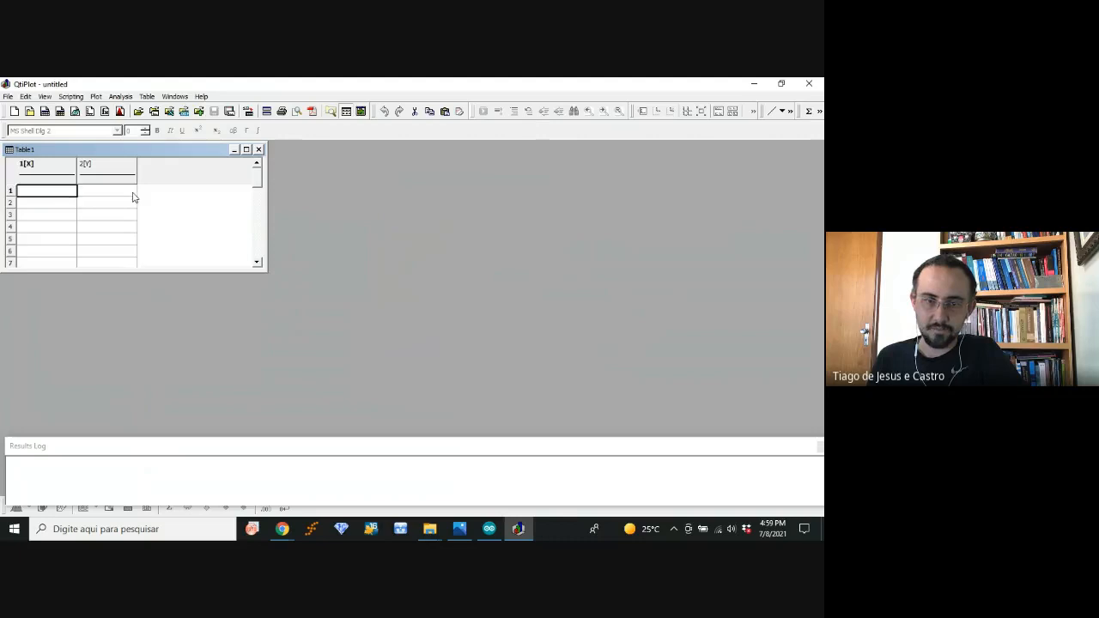
left_click(99, 198)
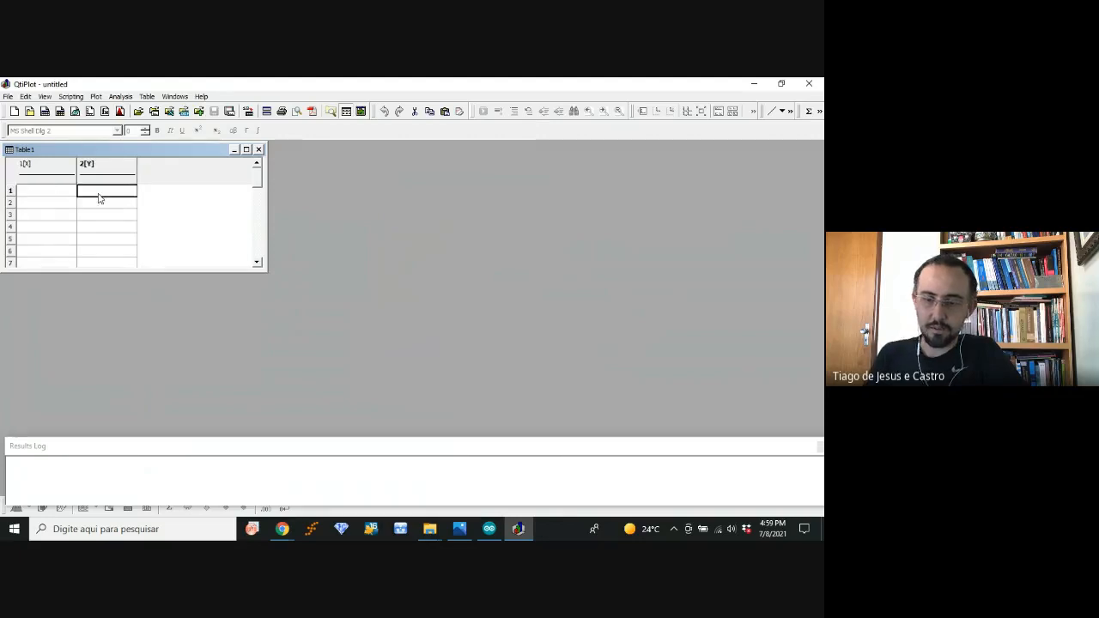
type("0.500")
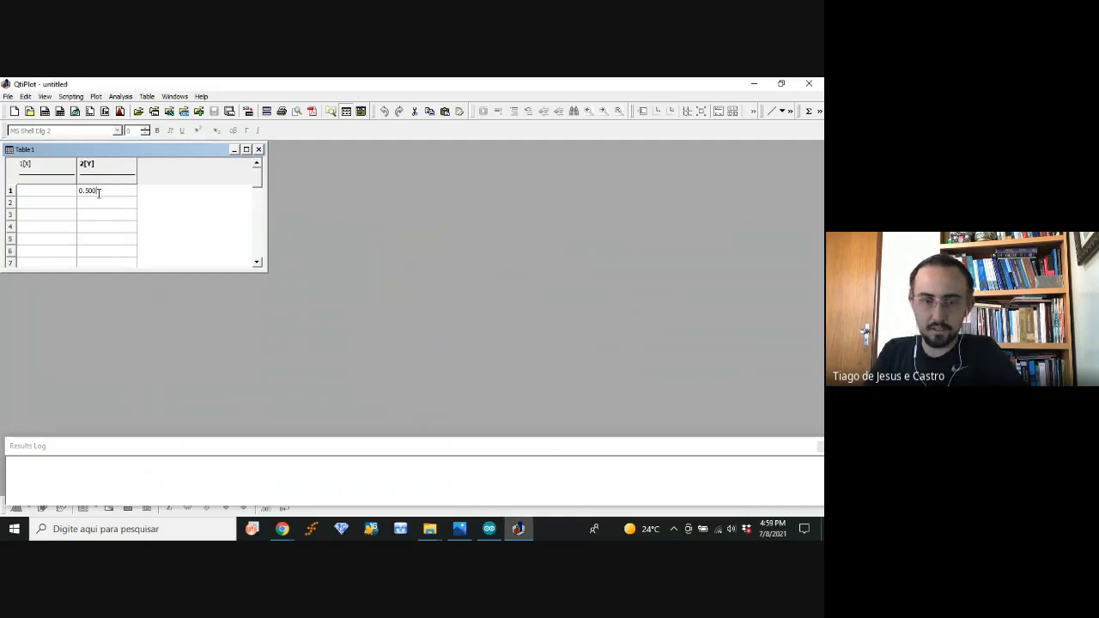
key("Left")
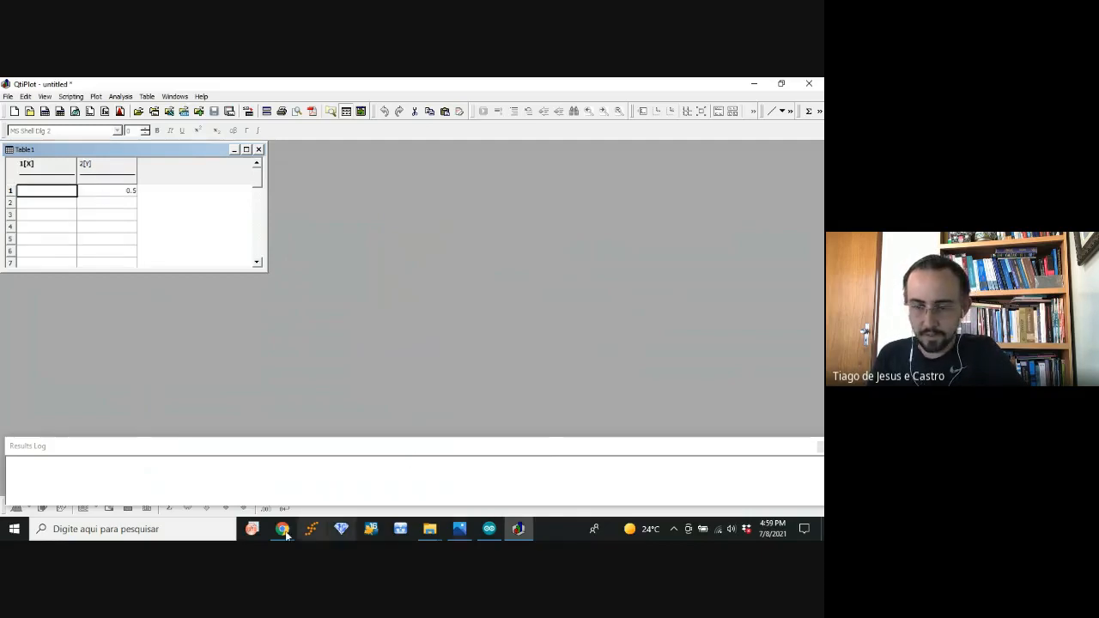
Step: Move QtiPlot's main window off this screen and return to the Tinkercad circuit
mouse_move(283, 532)
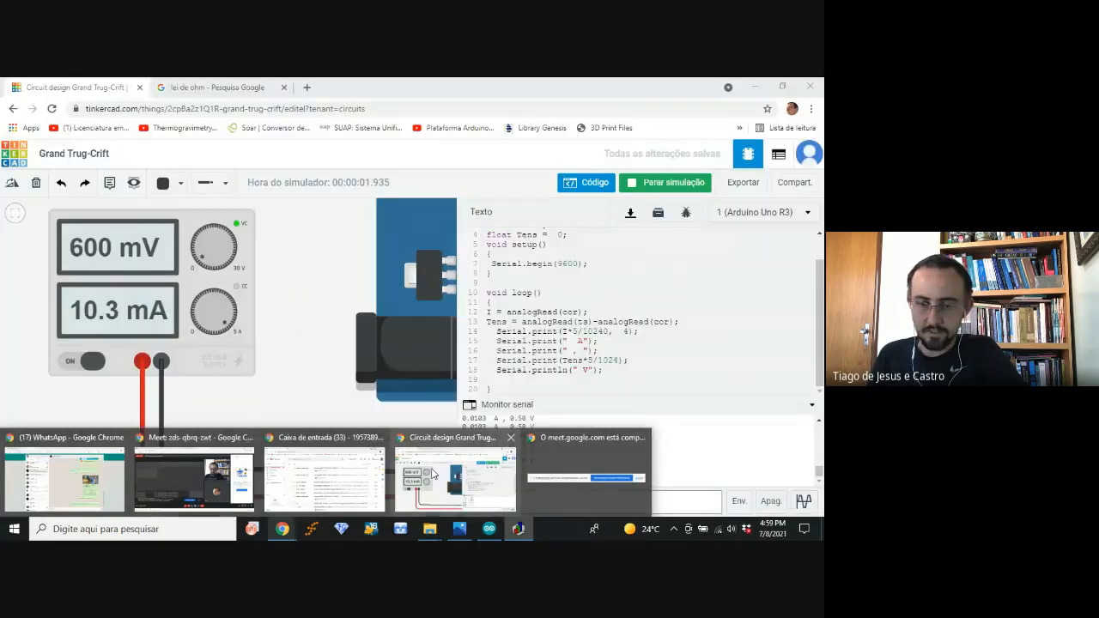
left_click(434, 472)
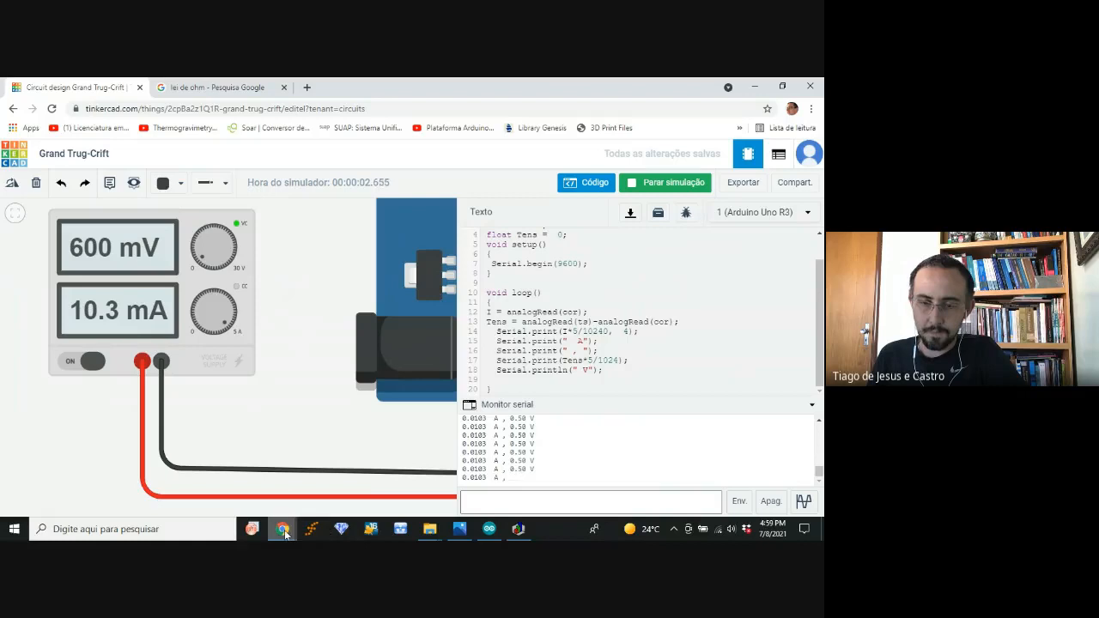
mouse_move(282, 529)
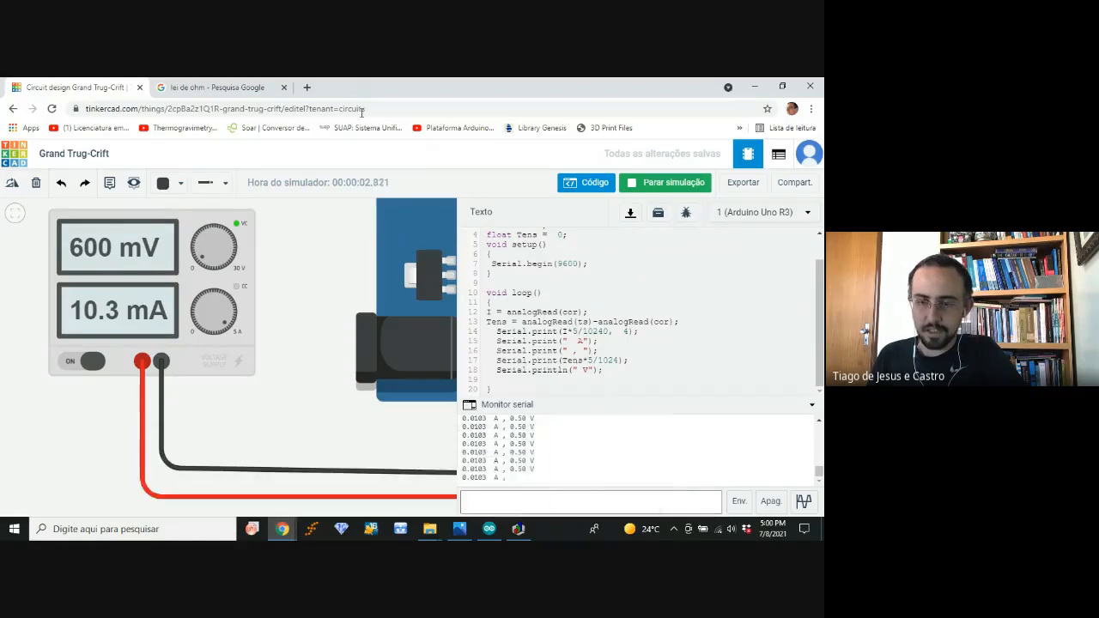
left_click_drag(441, 82, 430, 78)
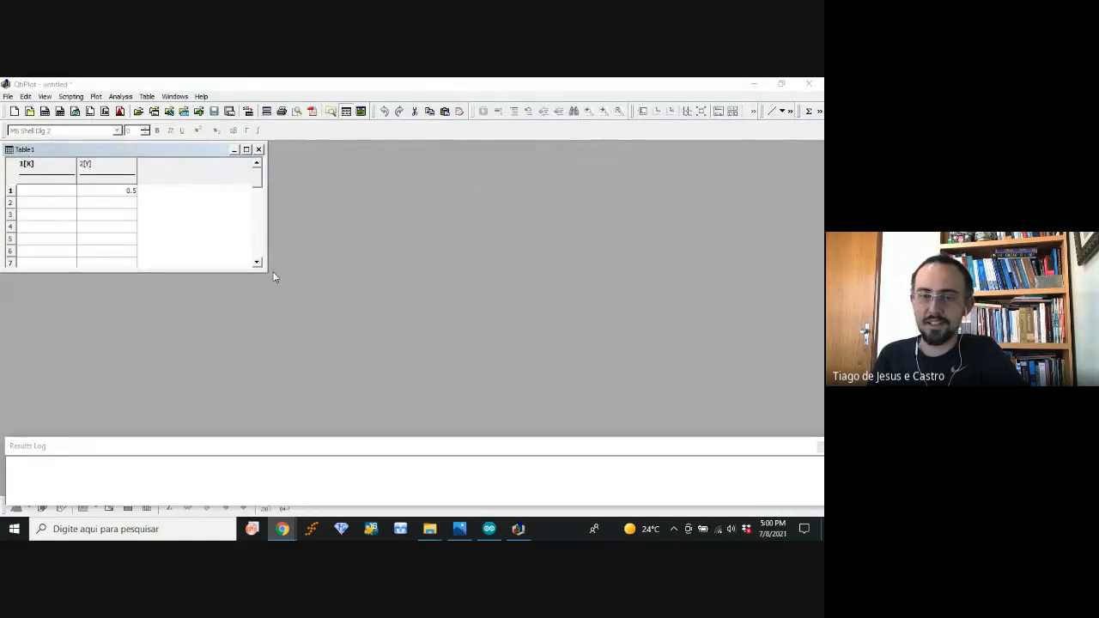
left_click_drag(437, 85, 822, 139)
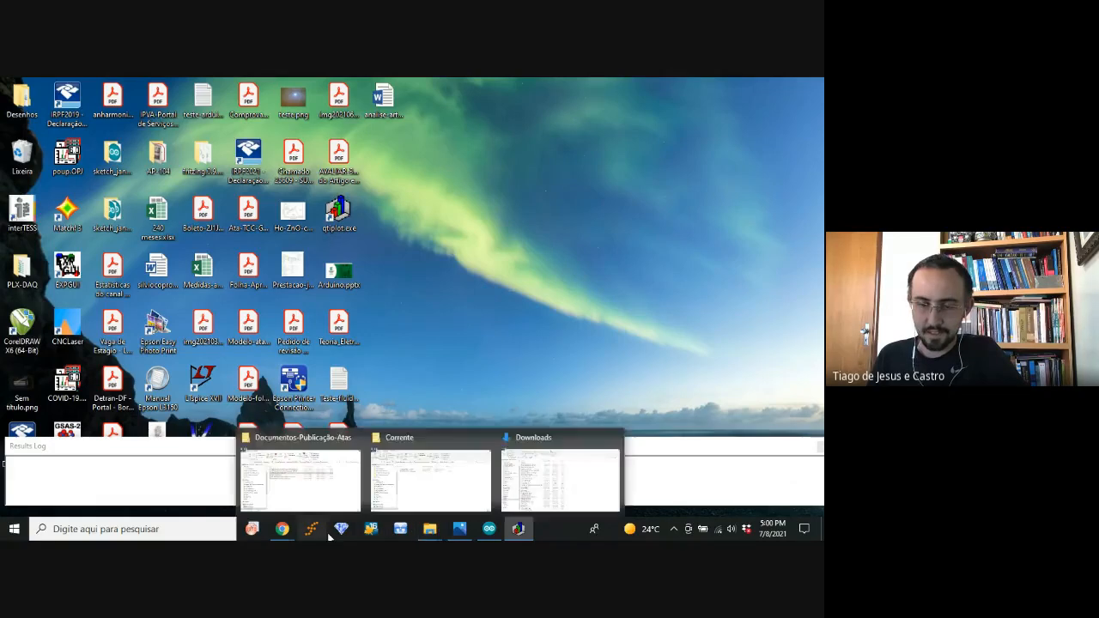
mouse_move(282, 528)
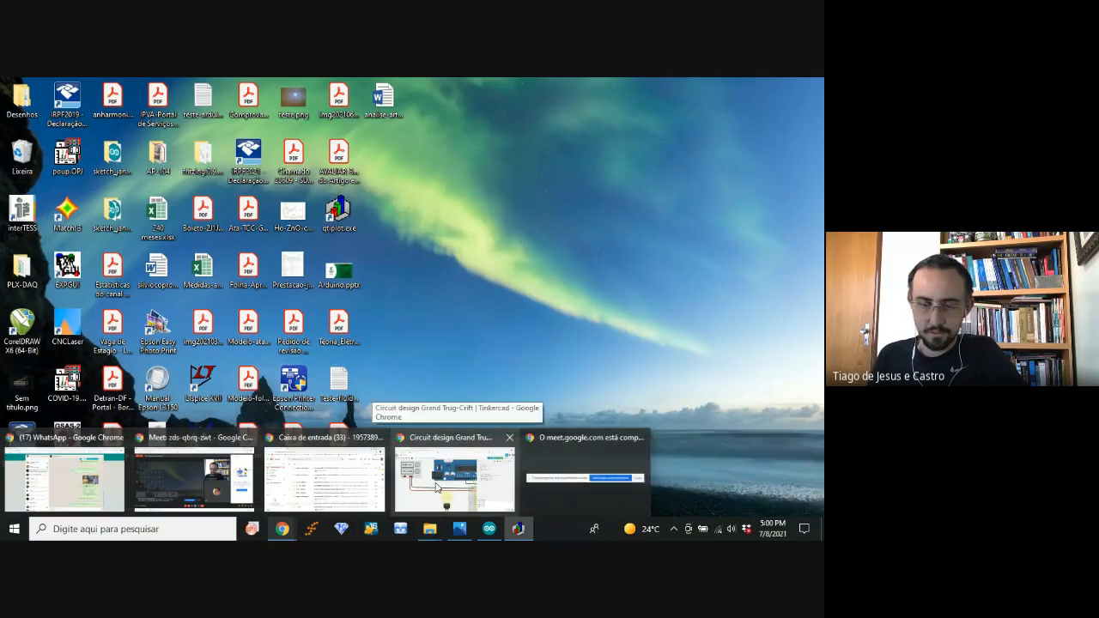
left_click(437, 488)
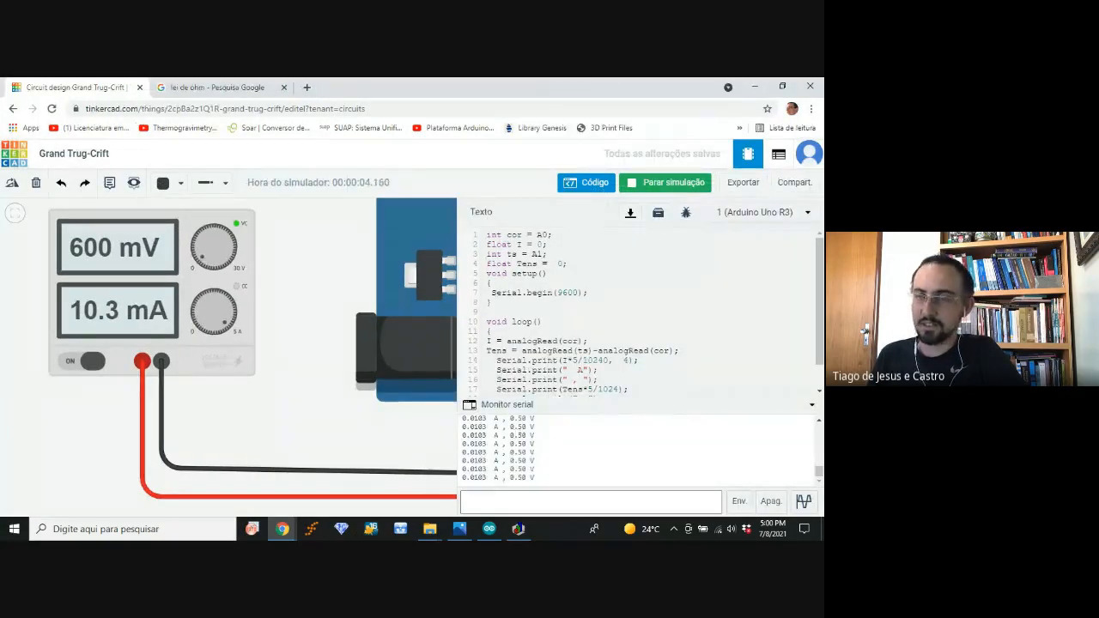
Step: Raise the supply voltage to 700 mV and 1.40 V, switching to QtiPlot before and after these settings
left_click(518, 529)
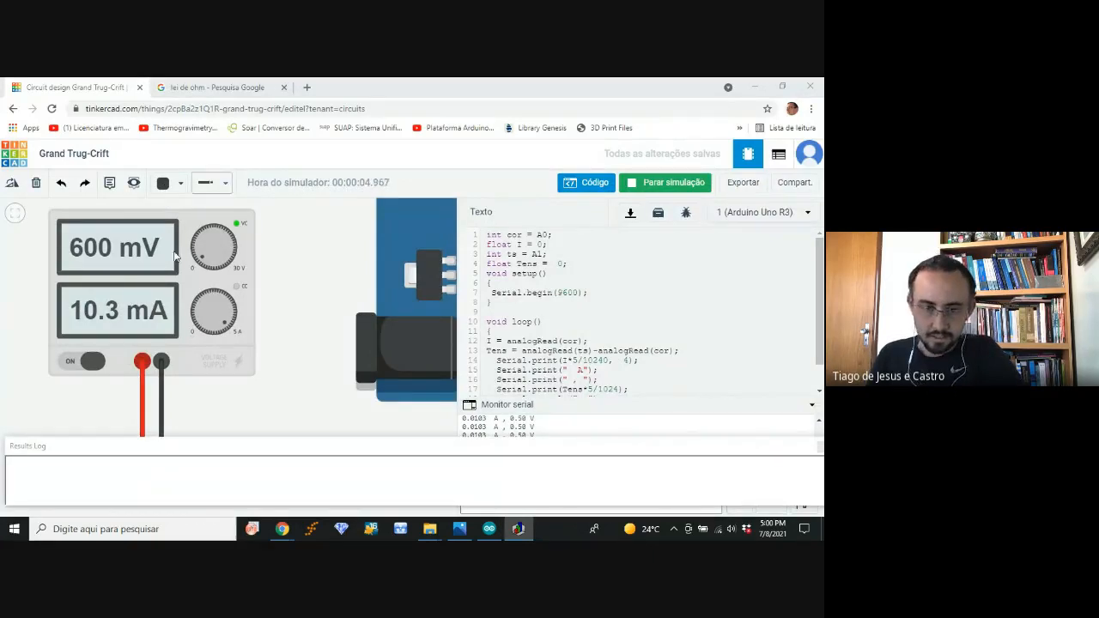
mouse_move(199, 258)
left_mouse_down()
mouse_move(237, 290)
mouse_move(198, 263)
left_mouse_up()
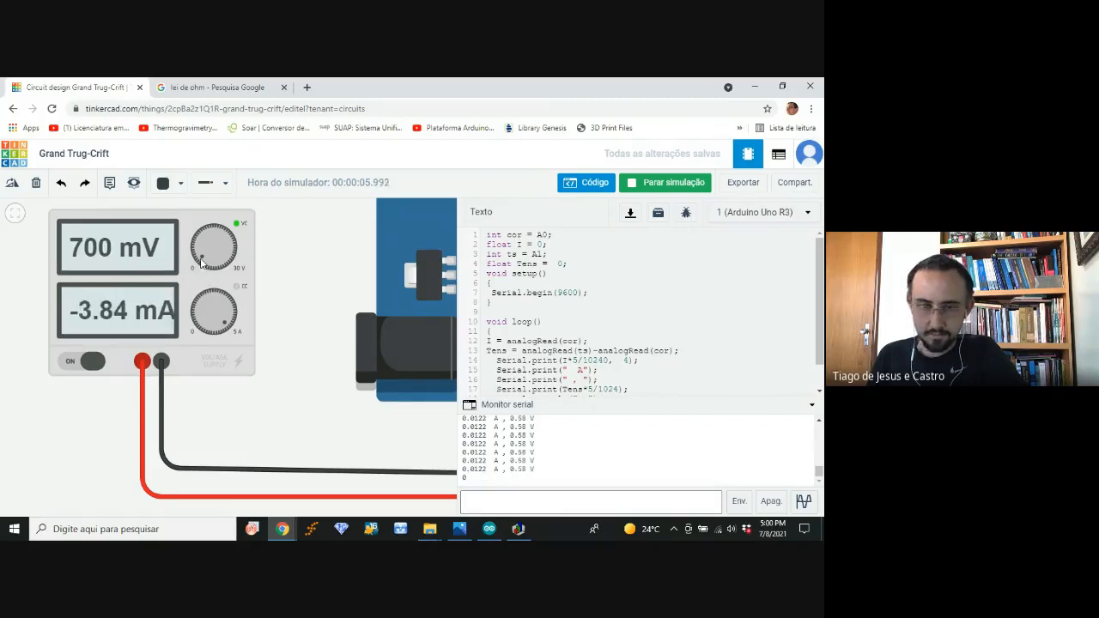
left_click_drag(201, 258, 198, 256)
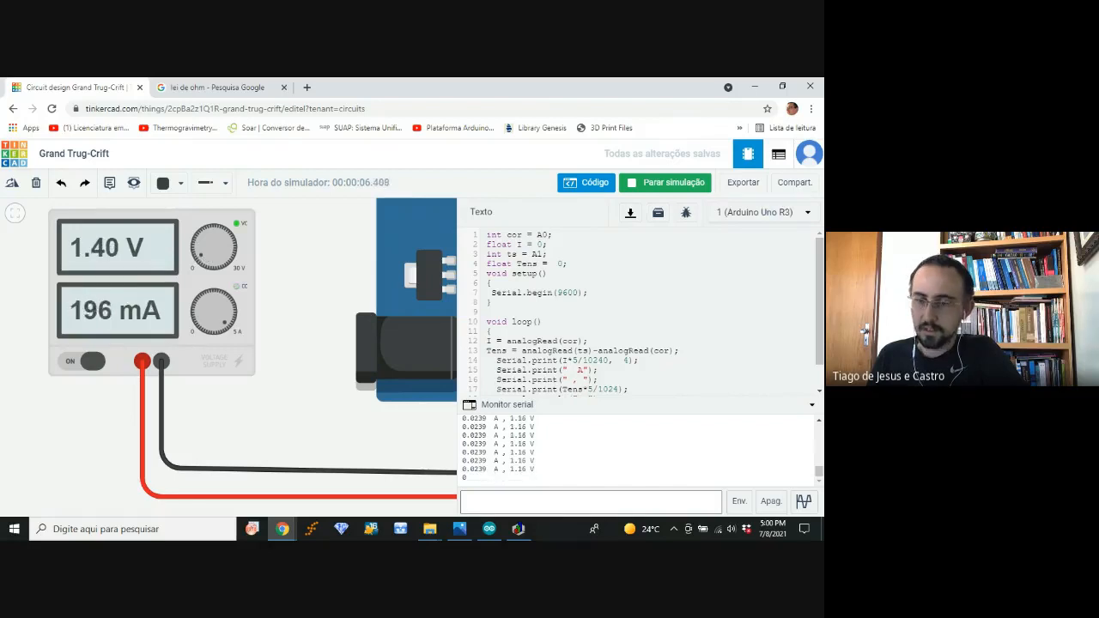
key("alt+Tab")
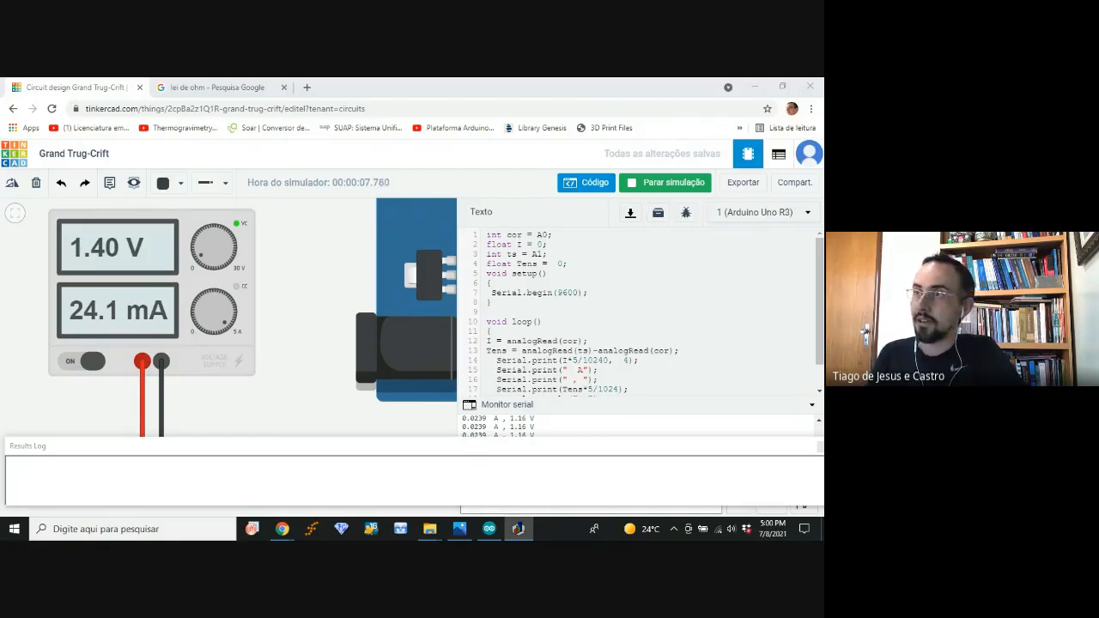
Step: Raise the supply voltage to 2.00 V, 2.60 V and 3.10 V, switching to QtiPlot between the settings
left_click(198, 256)
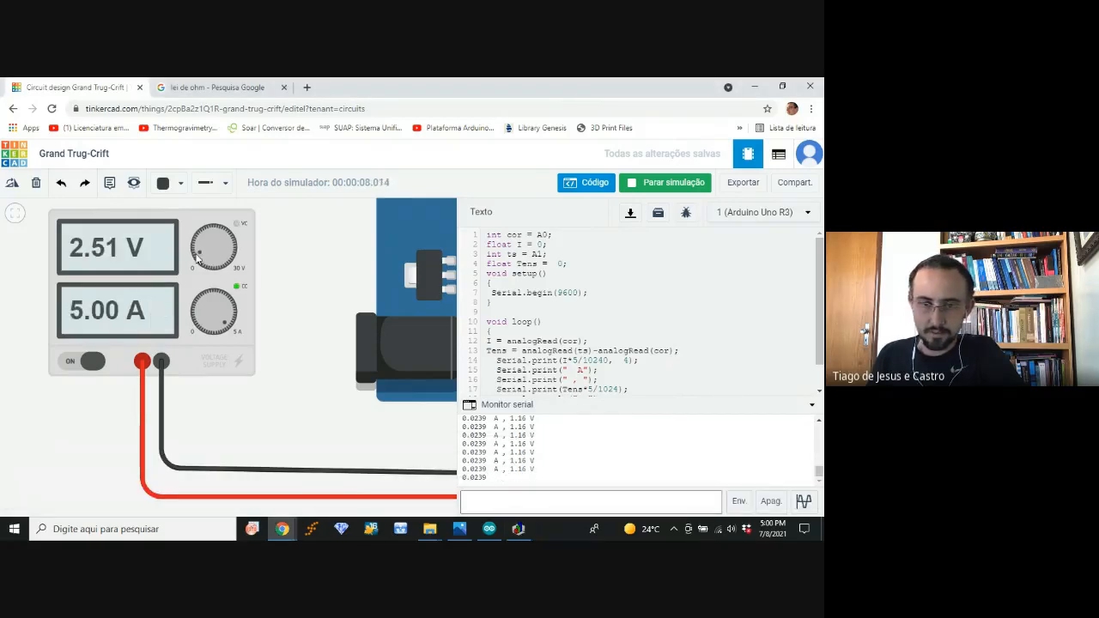
left_click_drag(197, 257, 195, 247)
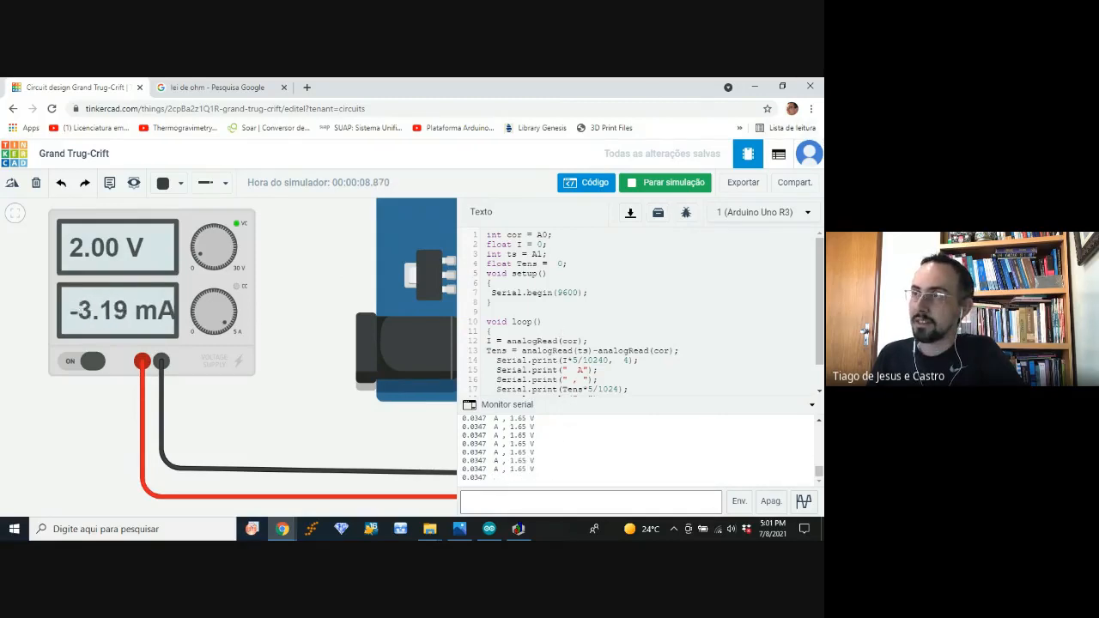
key("alt+Tab")
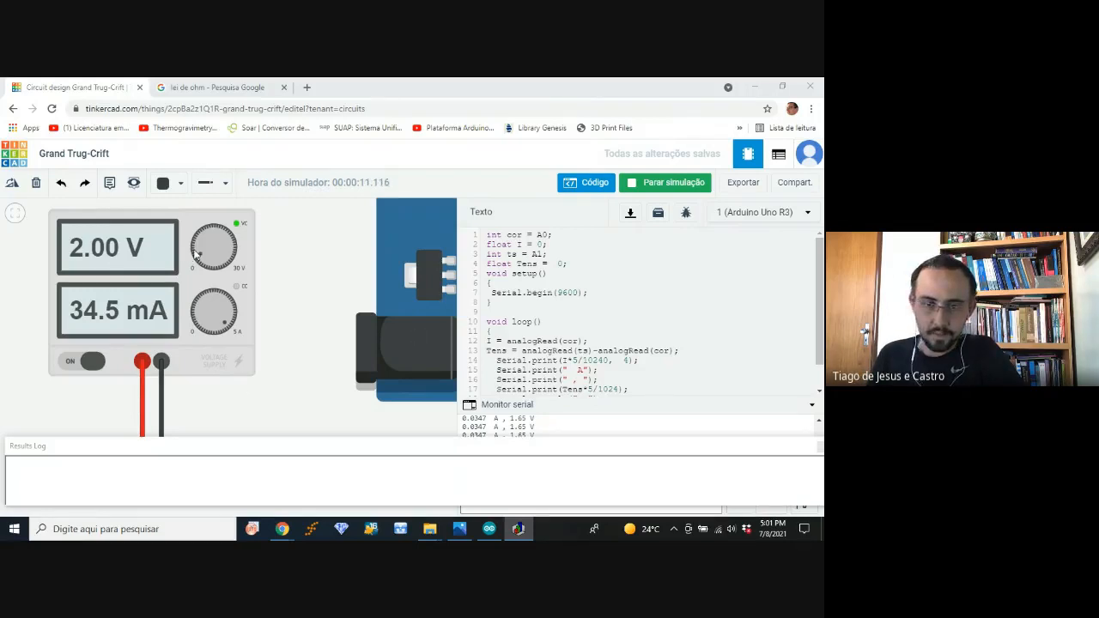
left_click_drag(198, 252, 215, 282)
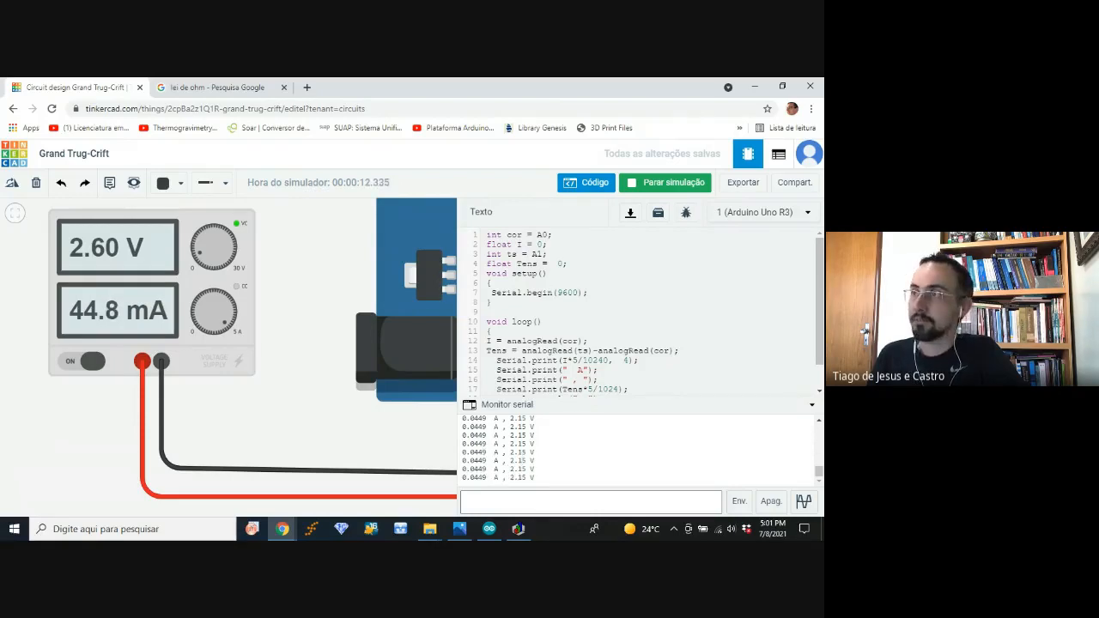
key("alt+Tab")
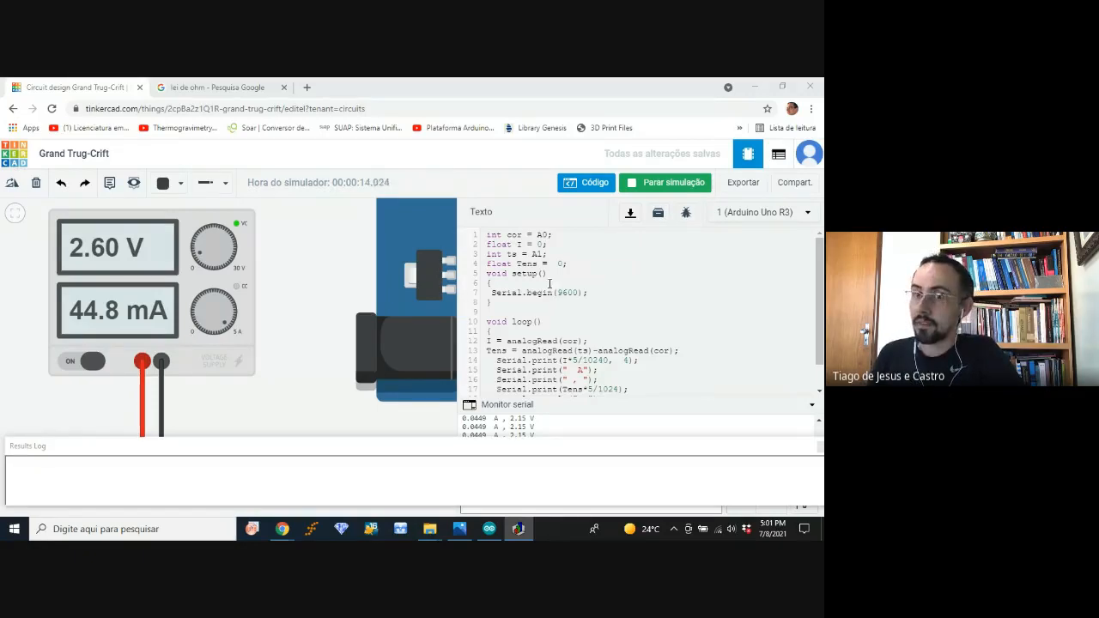
left_click_drag(202, 254, 198, 260)
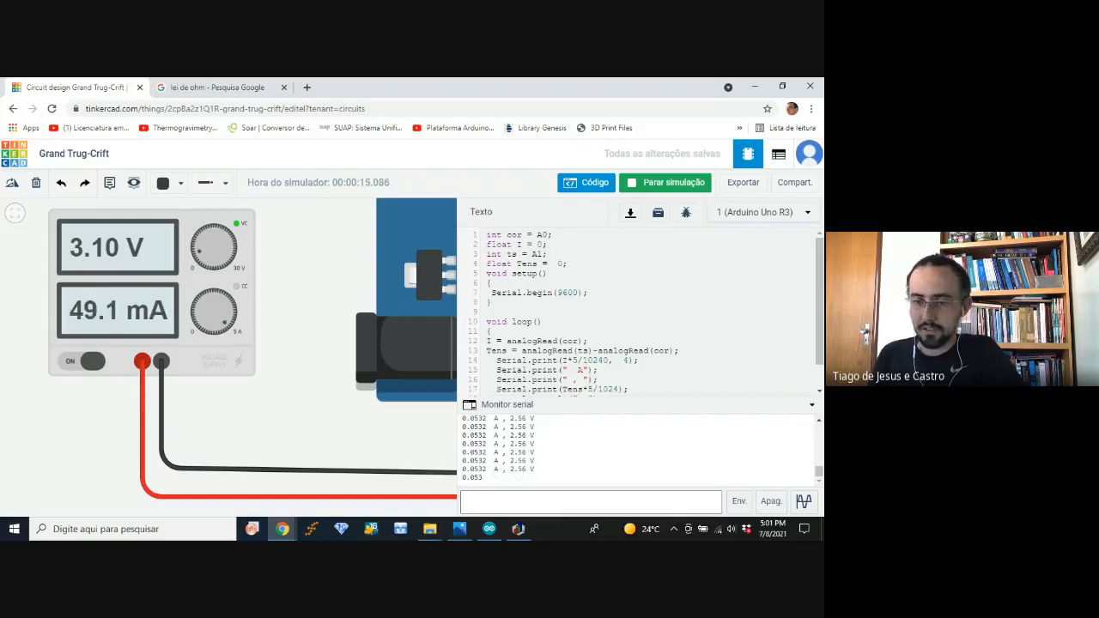
Step: Raise the supply voltage to 3.70 V, switching to QtiPlot before and after the setting
key("alt+Tab")
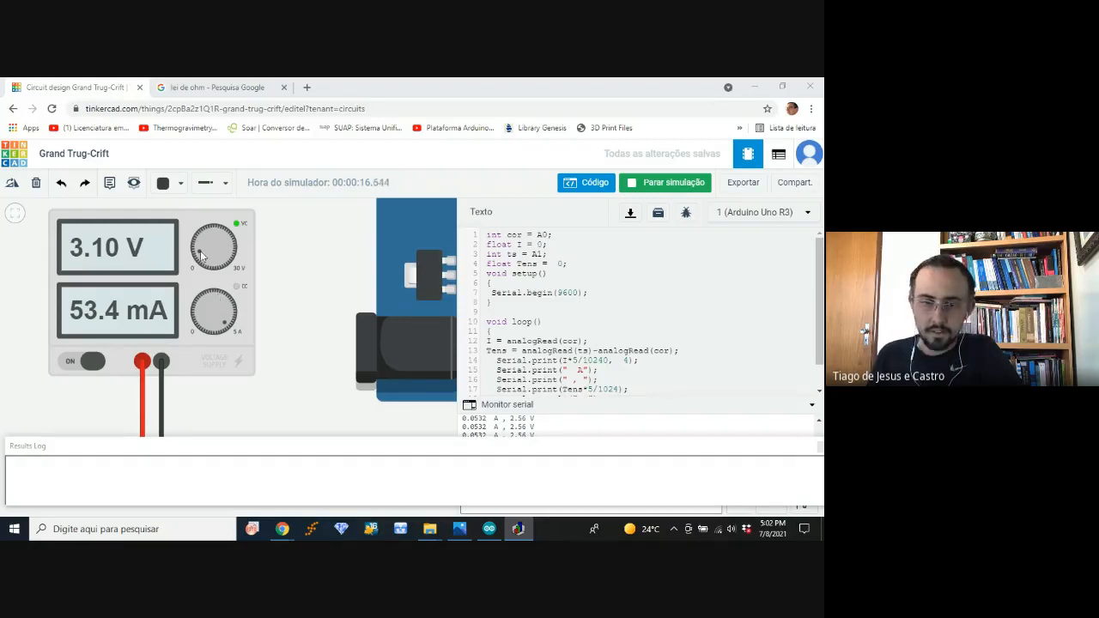
mouse_move(202, 252)
left_mouse_down()
mouse_move(187, 249)
mouse_move(196, 260)
left_mouse_up()
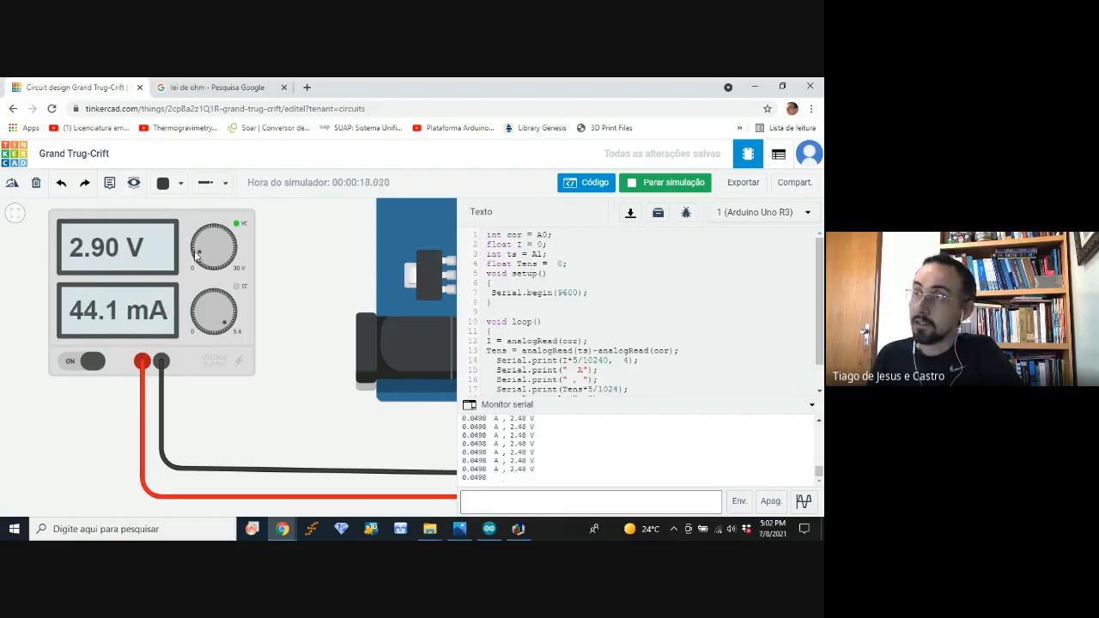
left_click_drag(194, 248, 196, 258)
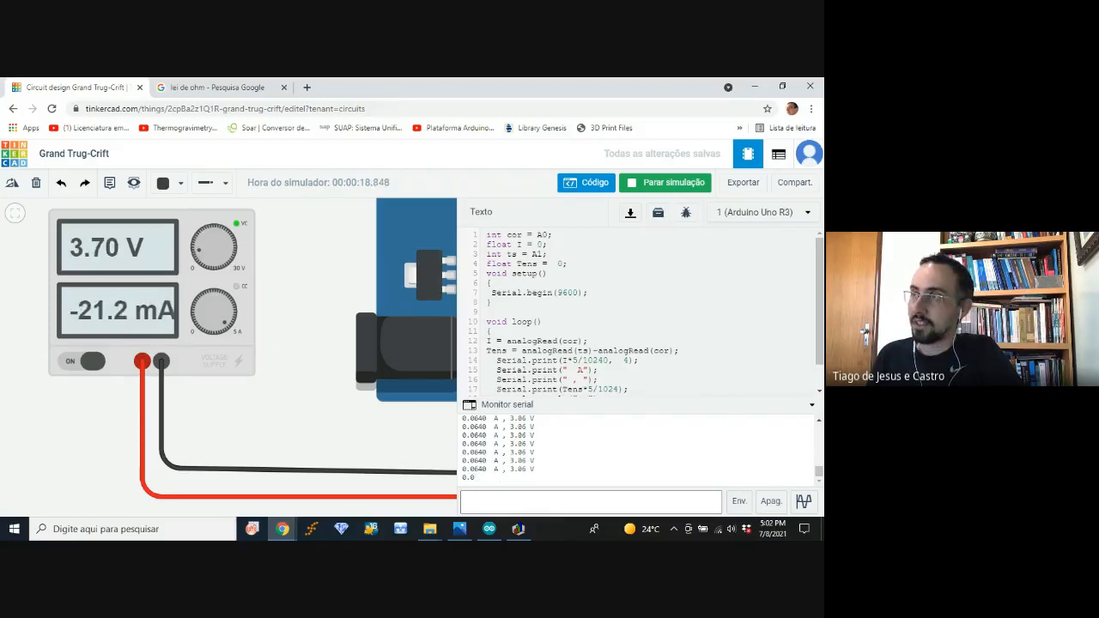
key("alt+Tab")
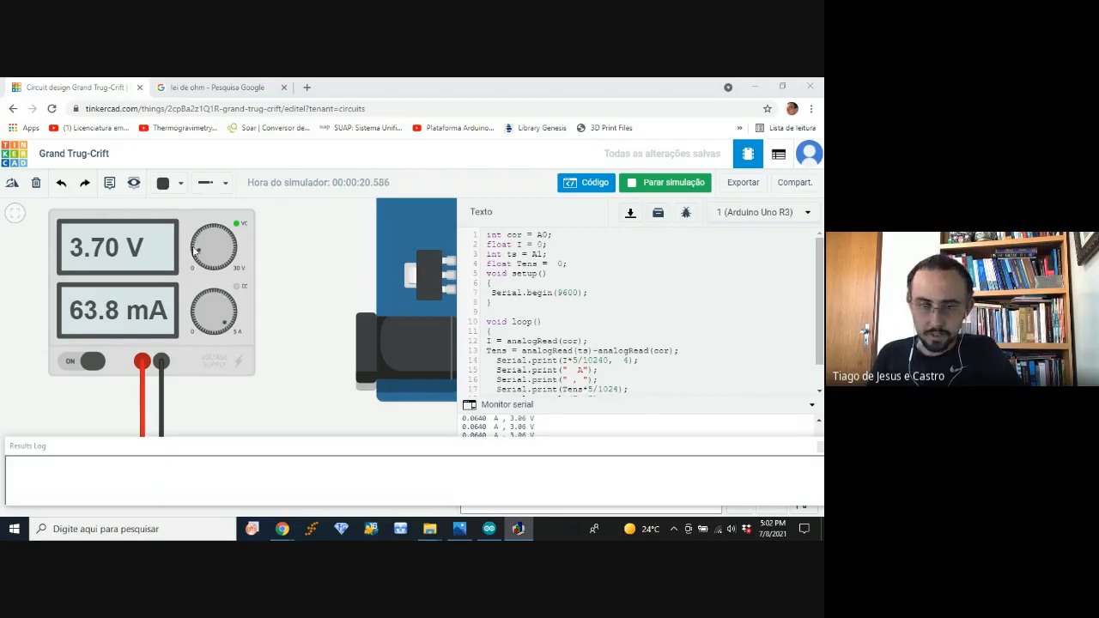
Step: Try supply voltages of 4.80 V and 6.00 V, switching to QtiPlot after each setting
mouse_move(196, 249)
left_mouse_down()
mouse_move(193, 261)
mouse_move(213, 260)
left_mouse_up()
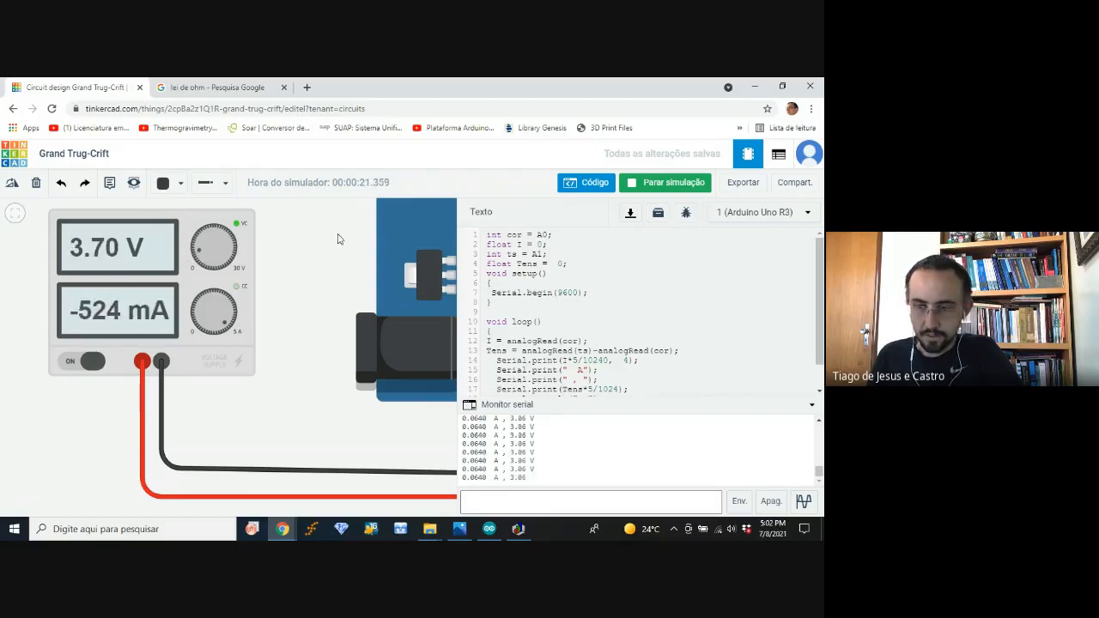
left_click_drag(203, 245, 778, 243)
key("alt+Tab")
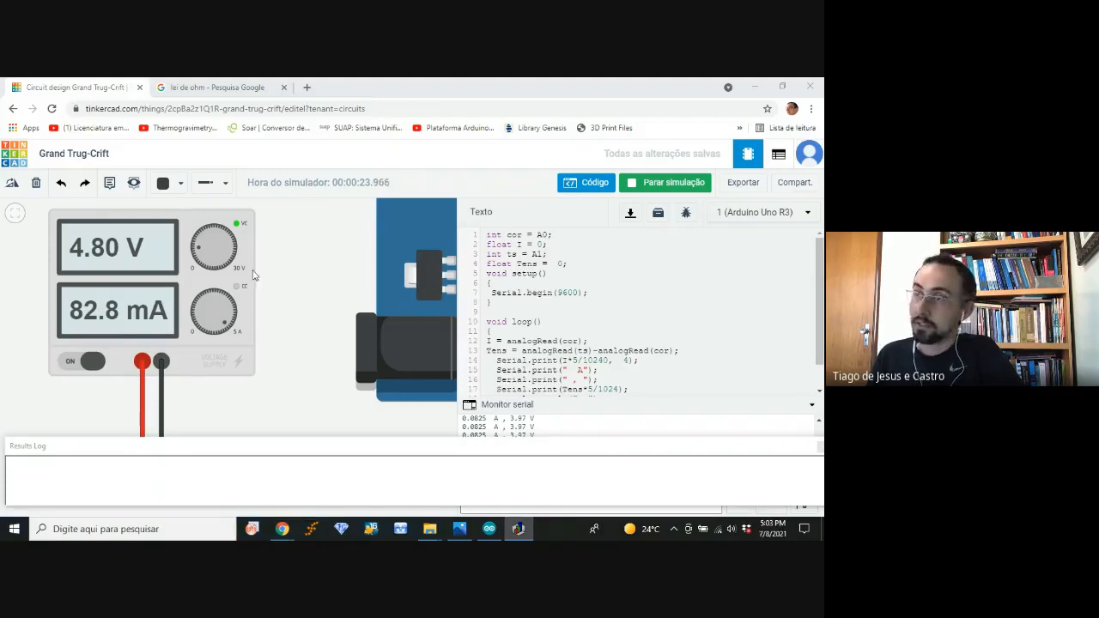
left_click(198, 248)
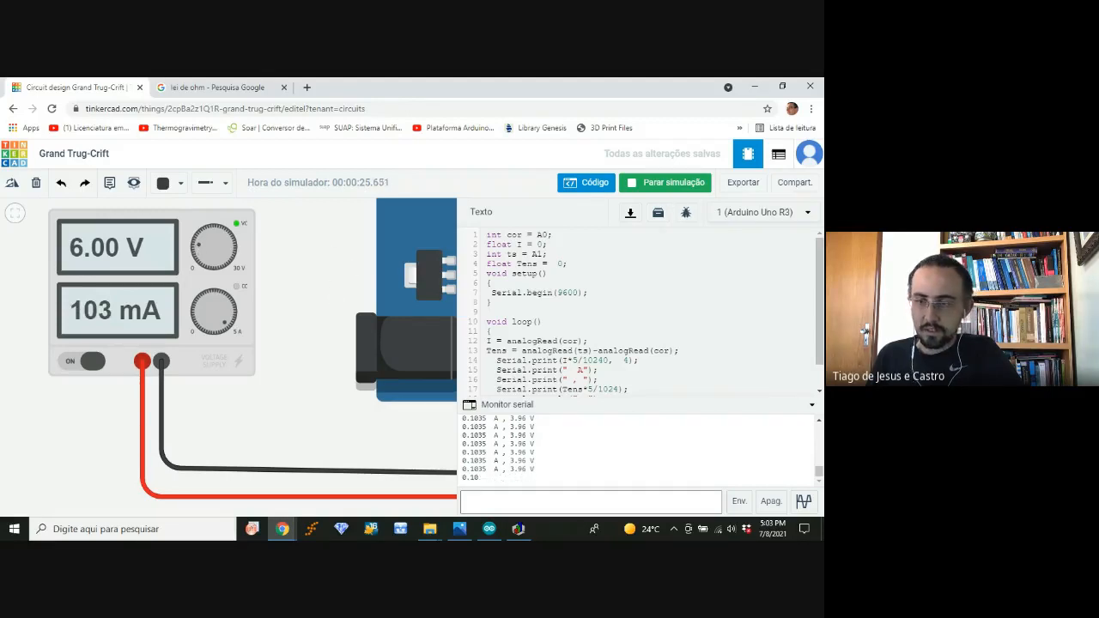
key("alt+Tab")
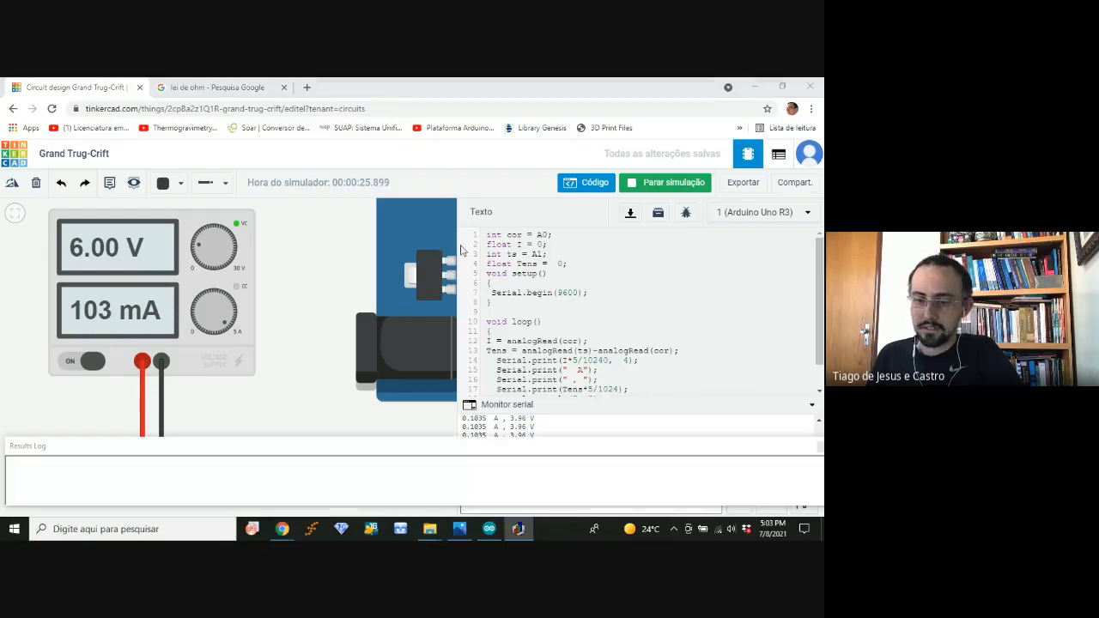
Step: Set the supply voltage to 4.00 V and 4.40 V, switching to QtiPlot after each setting
left_click_drag(197, 257, 199, 259)
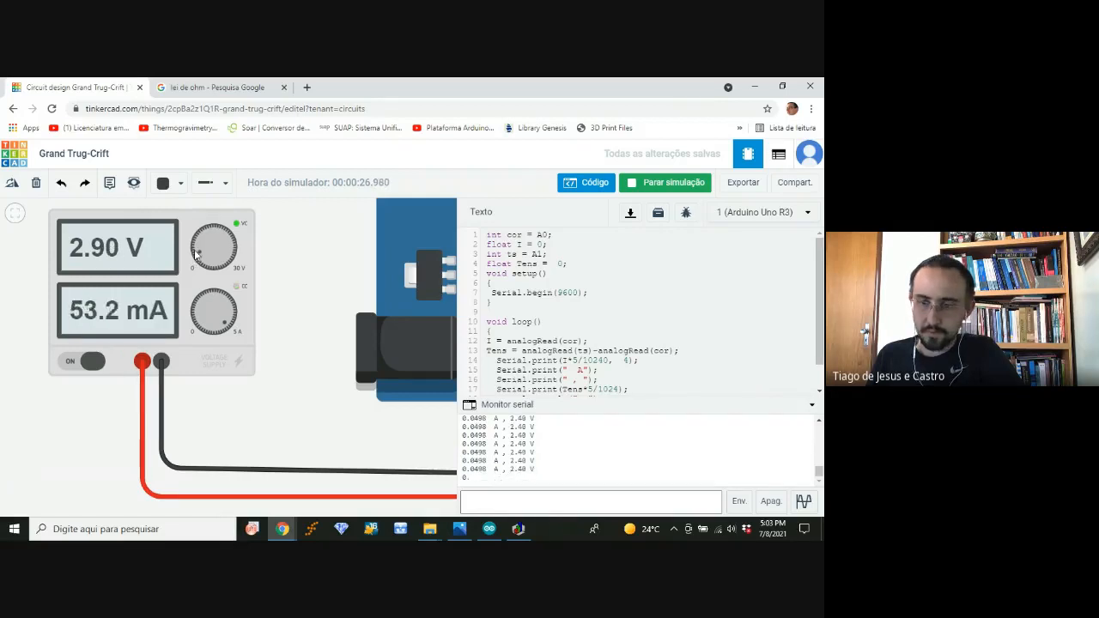
left_click_drag(196, 254, 198, 250)
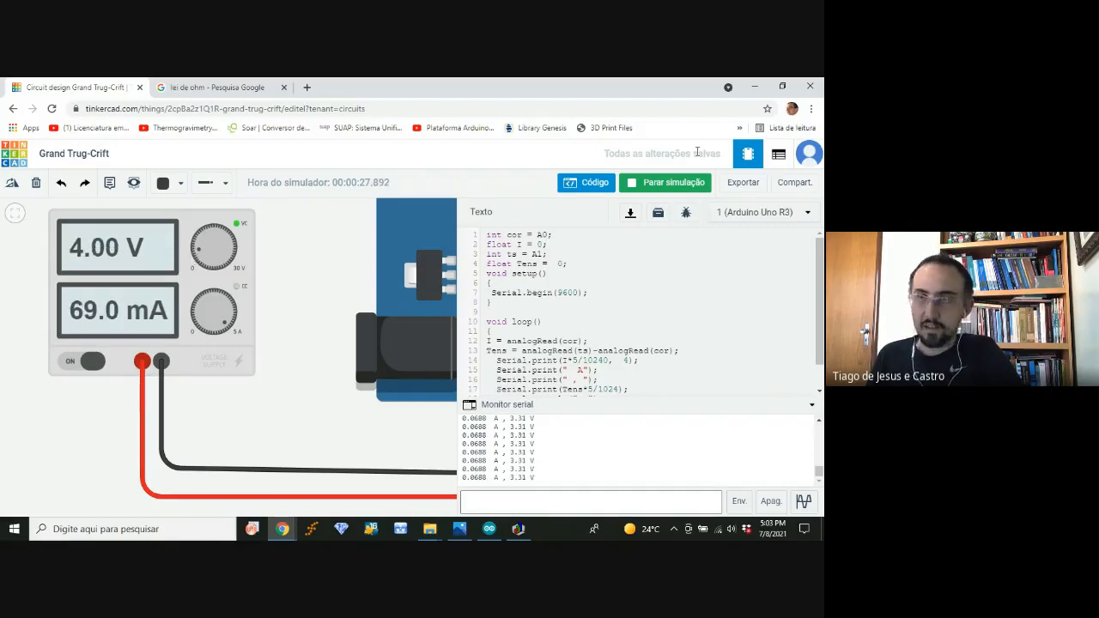
left_click(519, 529)
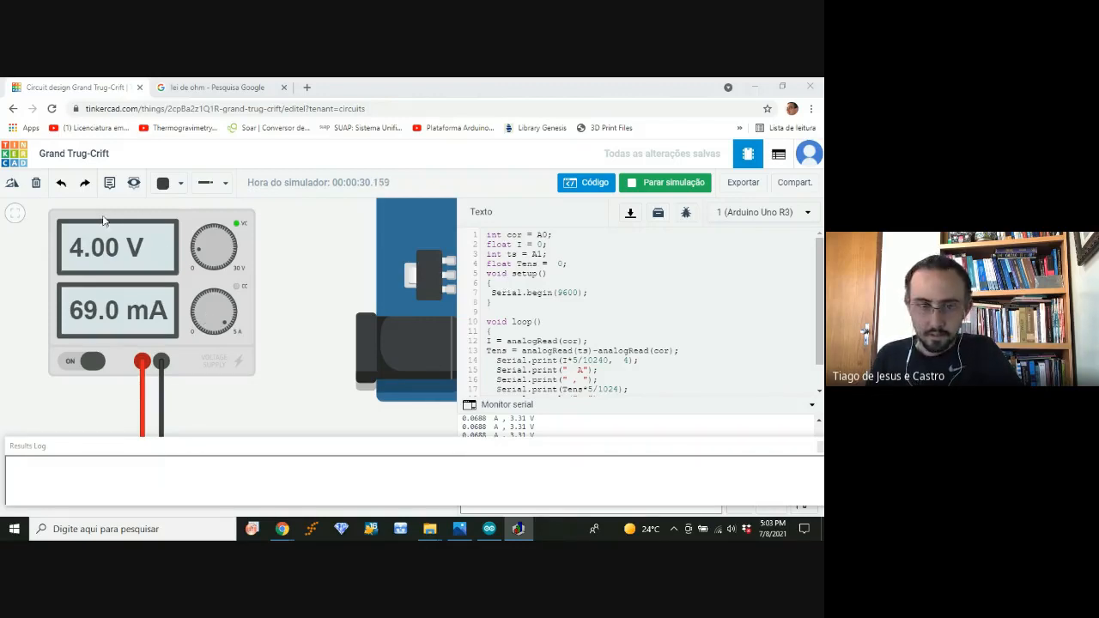
left_click_drag(194, 252, 194, 250)
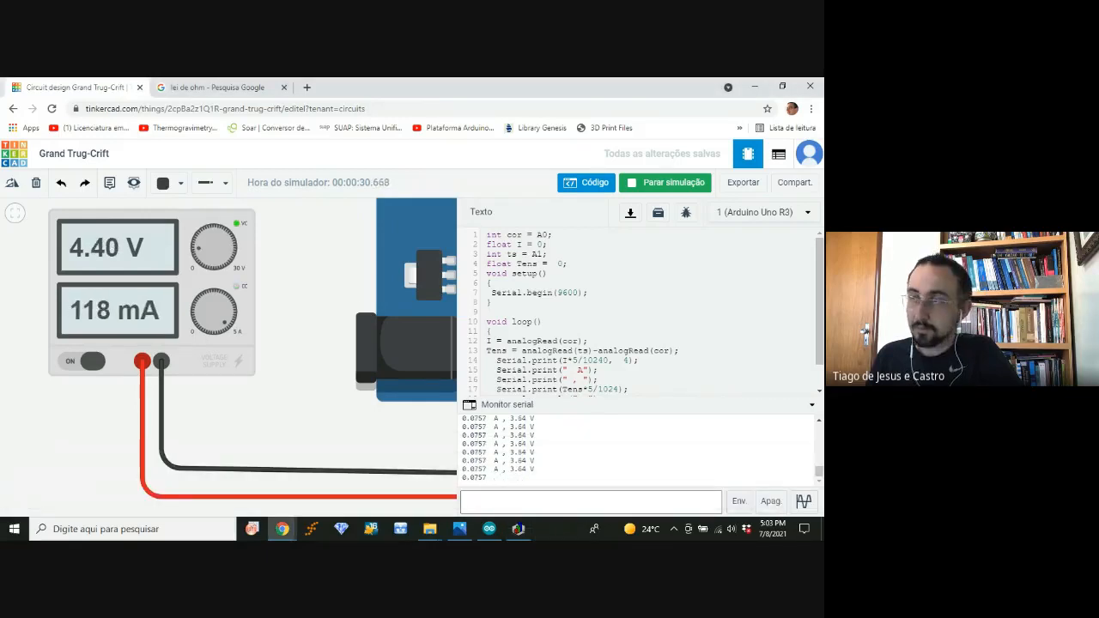
key("alt+Tab")
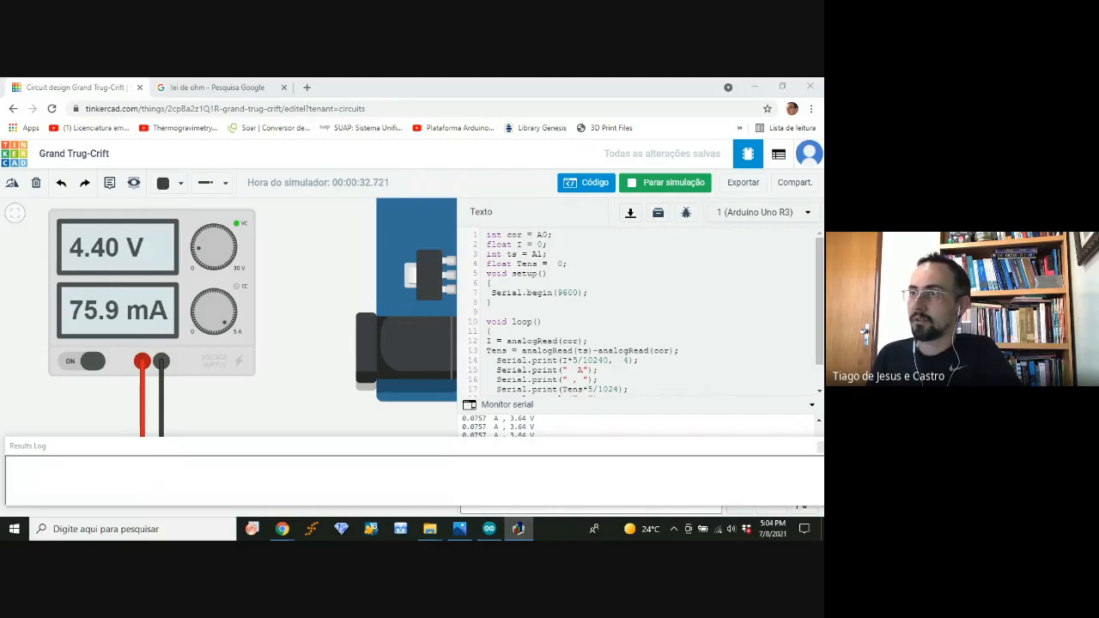
Step: Bring QtiPlot's main window back onto this screen and enlarge the table window inside it
left_click_drag(822, 182, 300, 78)
left_click_drag(257, 266, 308, 331)
left_click_drag(302, 232, 306, 215)
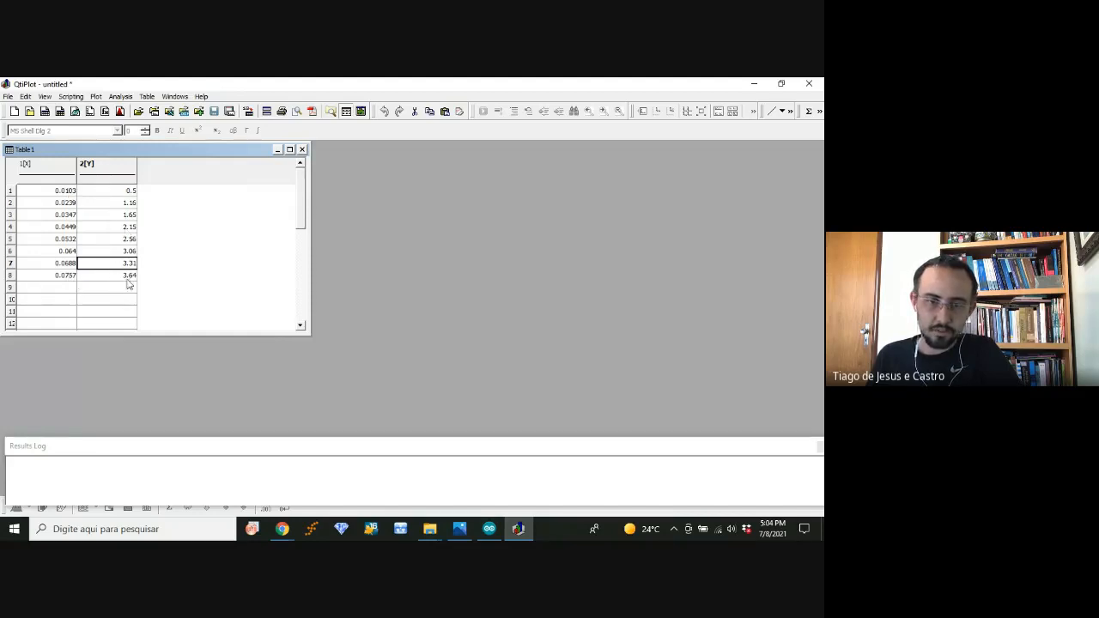
Step: Create a scatter plot from the table's X and Y columns
left_click(54, 174)
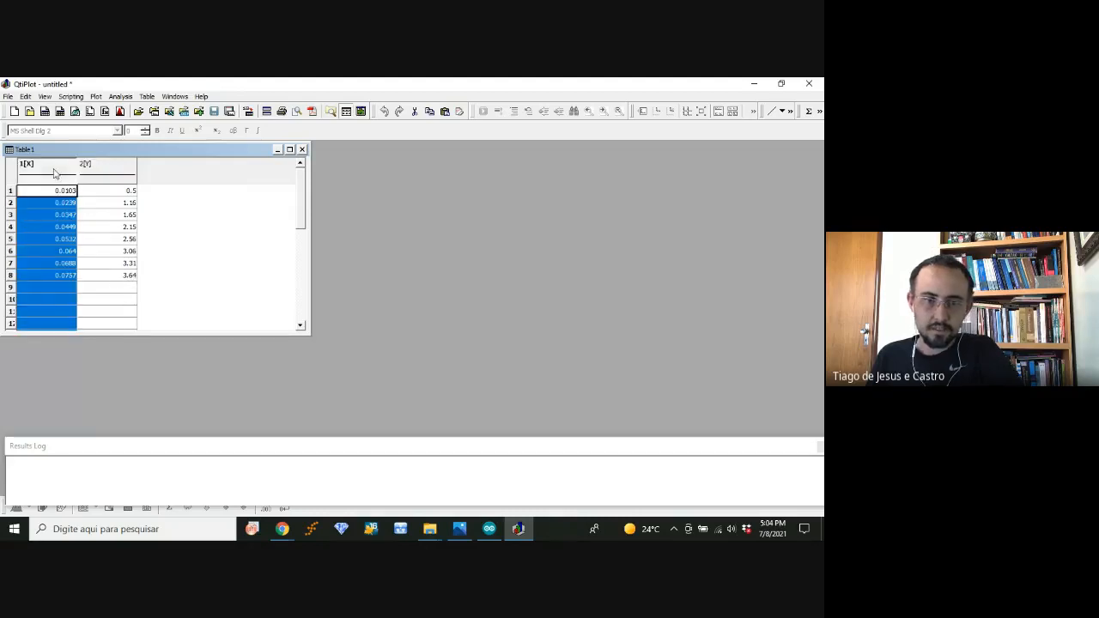
left_click(96, 173, "shift")
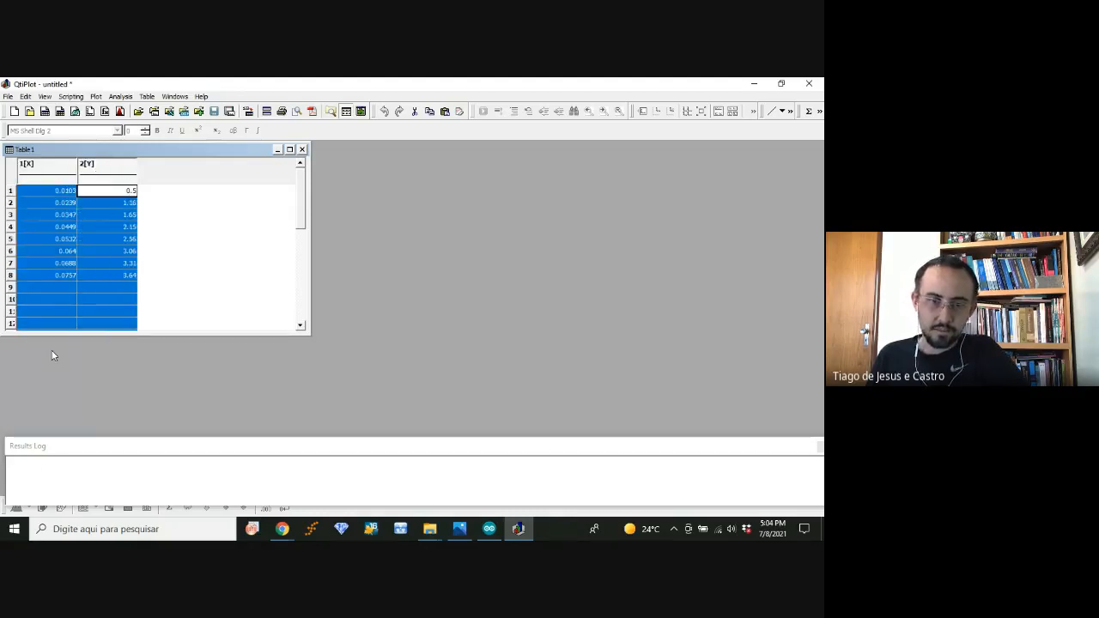
left_click(96, 97)
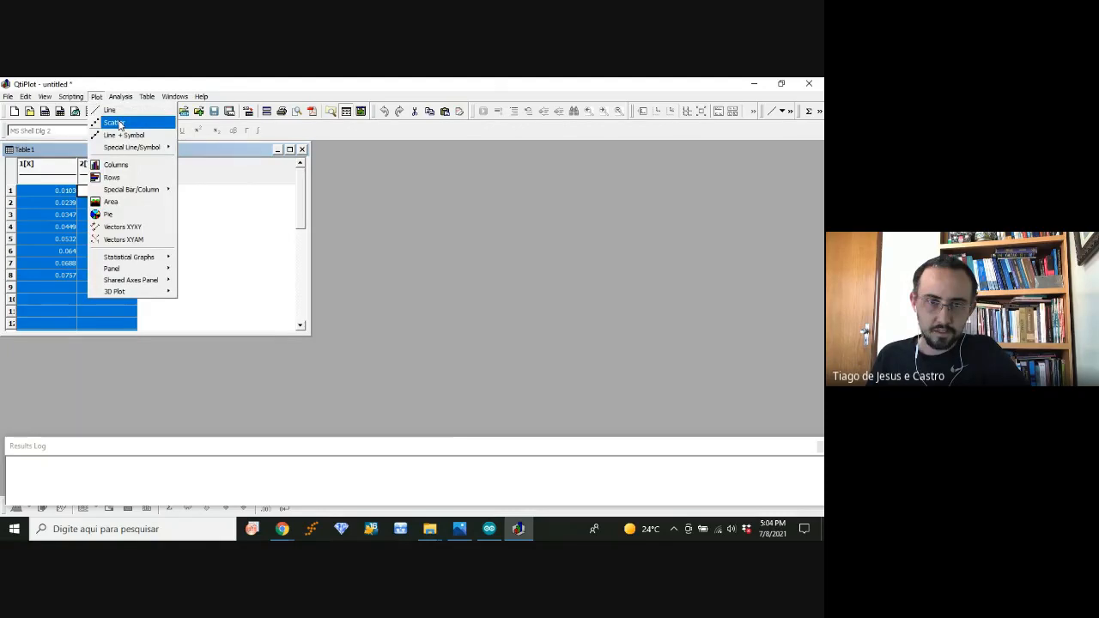
left_click(113, 123)
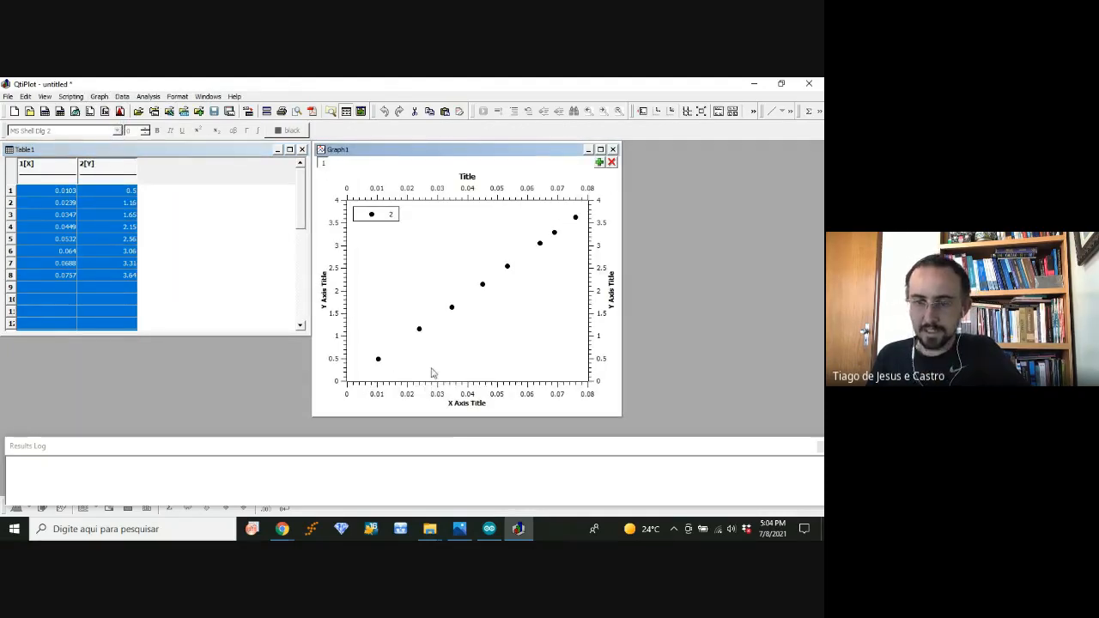
Step: Change the graph's horizontal axis title to "I (A)"
double_click(461, 402)
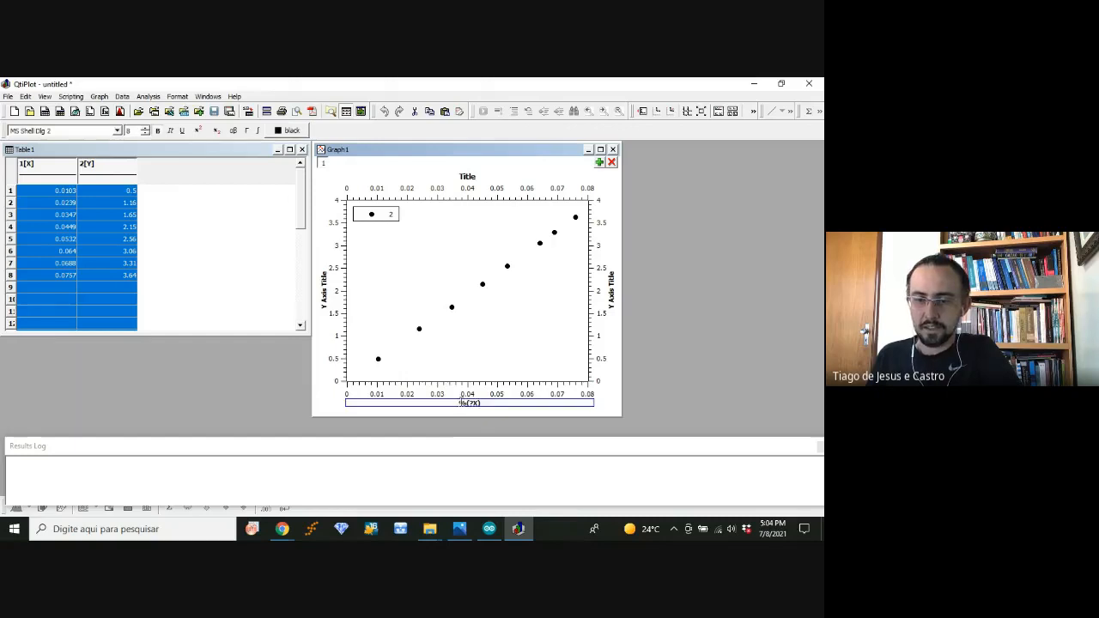
left_click_drag(461, 402, 482, 404)
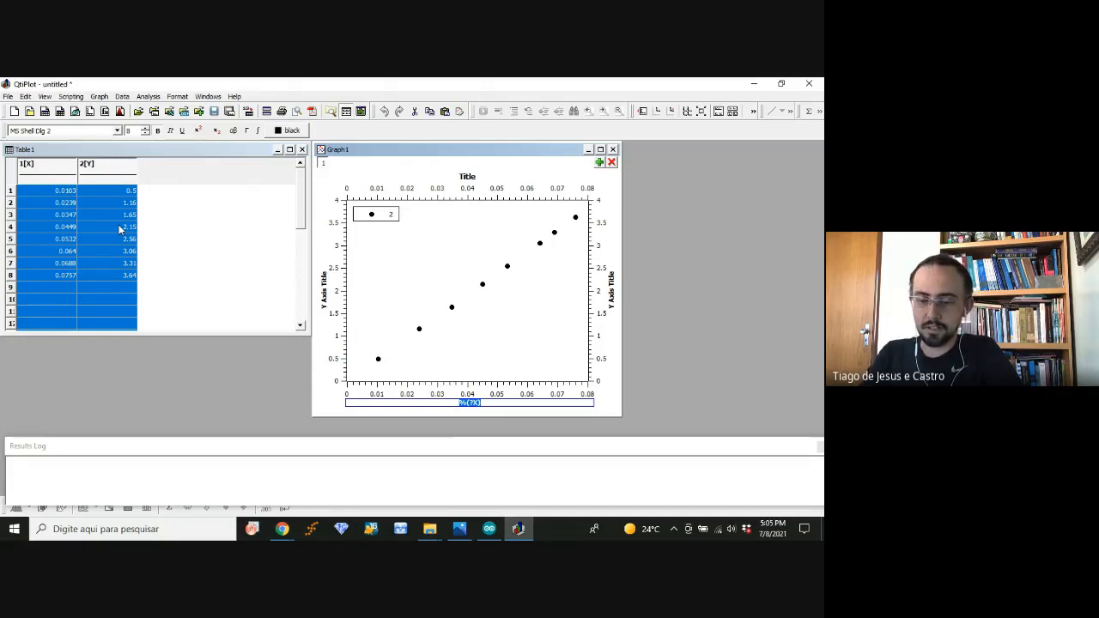
type("I (a")
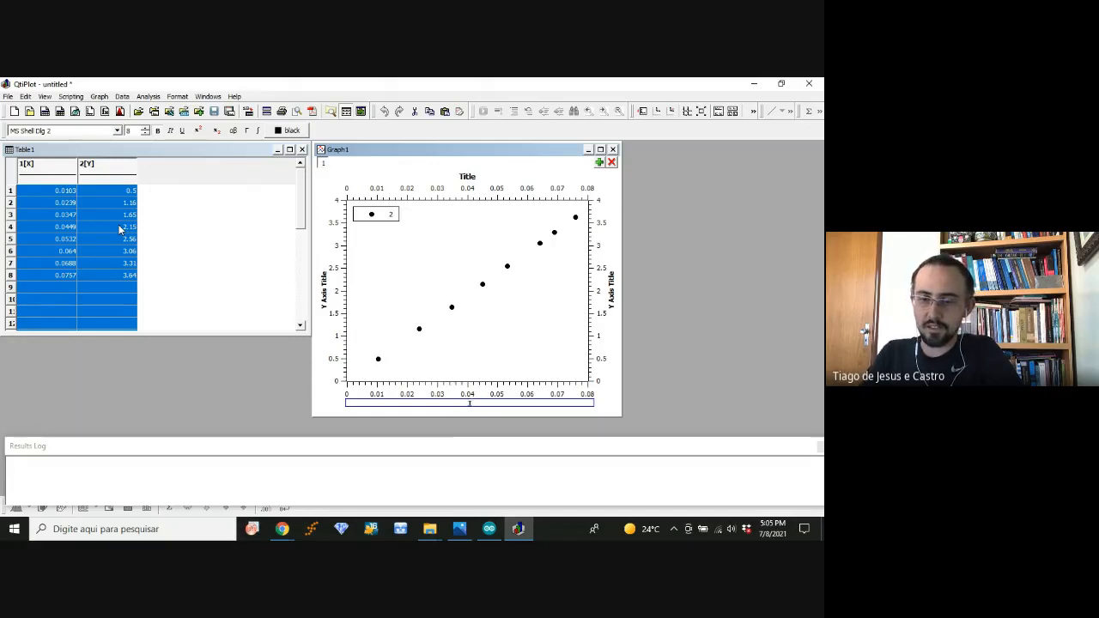
key("BackSpace")
type("A)")
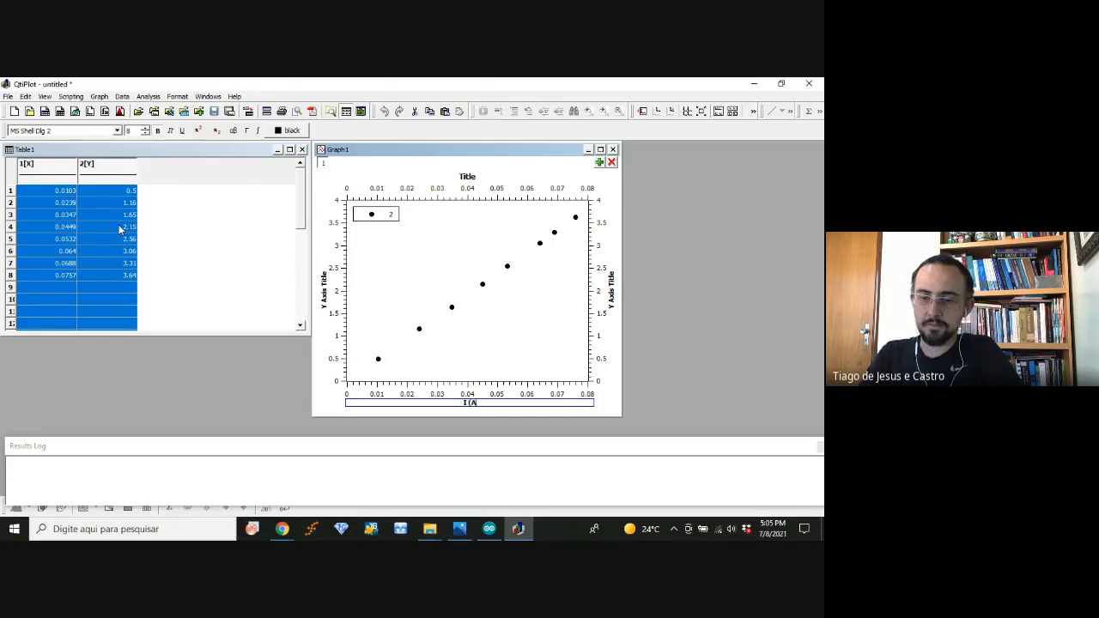
Step: Change the title of the graph's left vertical axis to "U (V)"
double_click(325, 299)
left_click(401, 296)
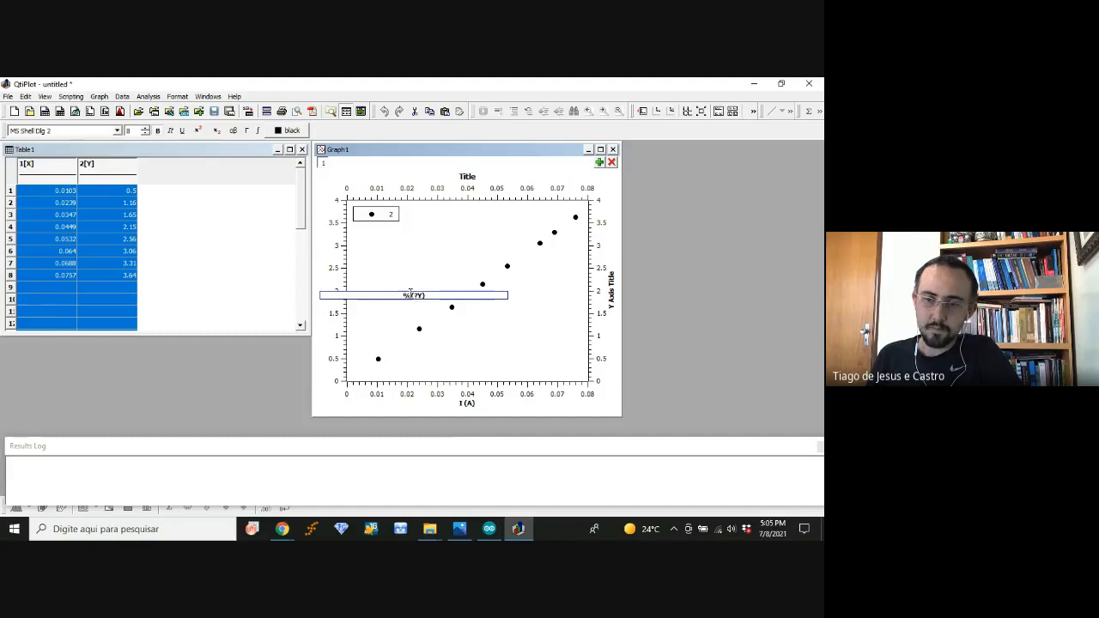
key("Delete")
key("Delete")
key("Delete")
key("Delete")
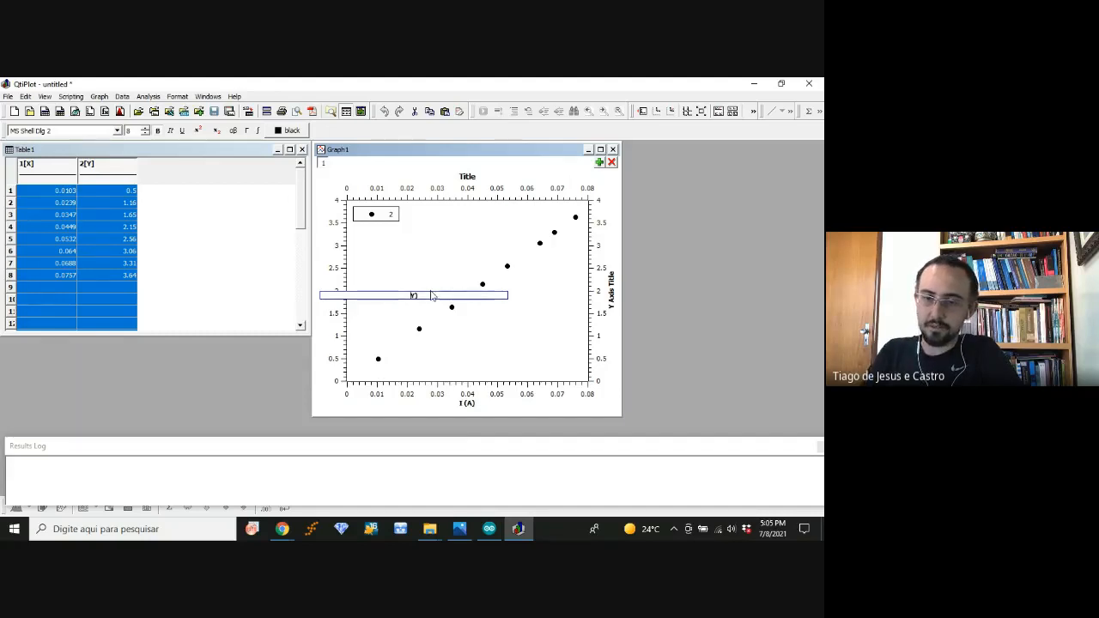
type("U")
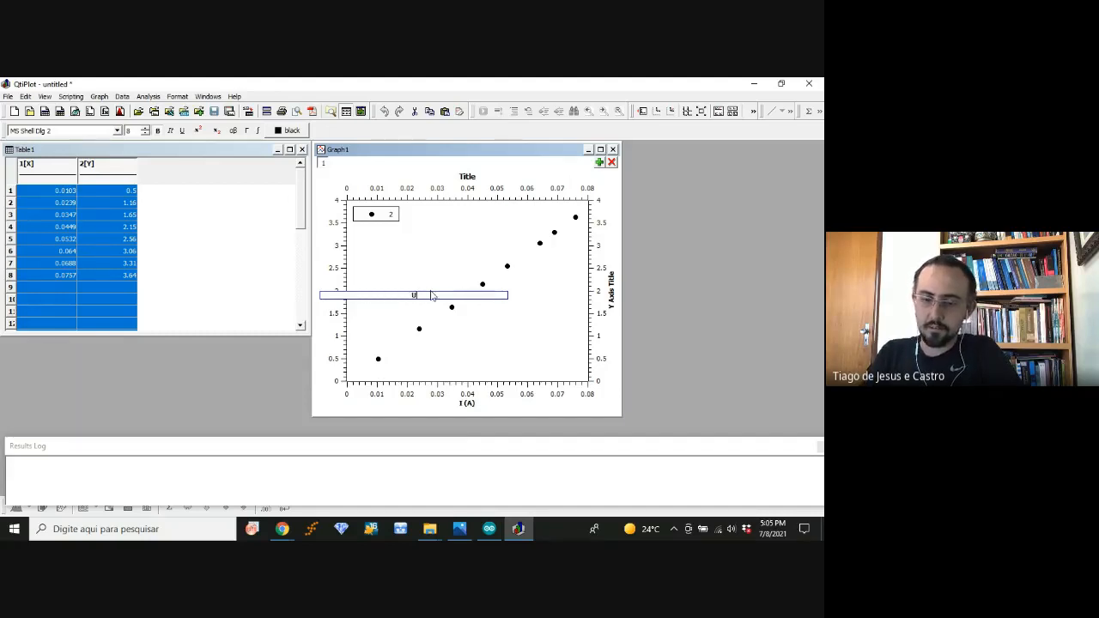
type(" (V")
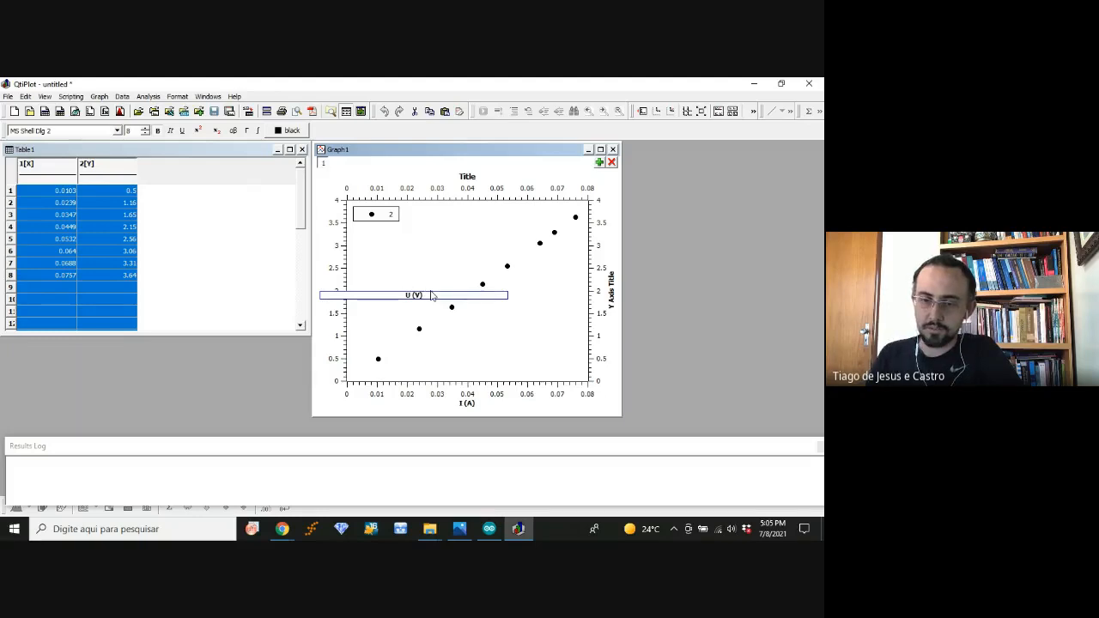
Step: Remove the graph's right axis title, main title and legend, and enlarge the graph window
left_click(612, 331)
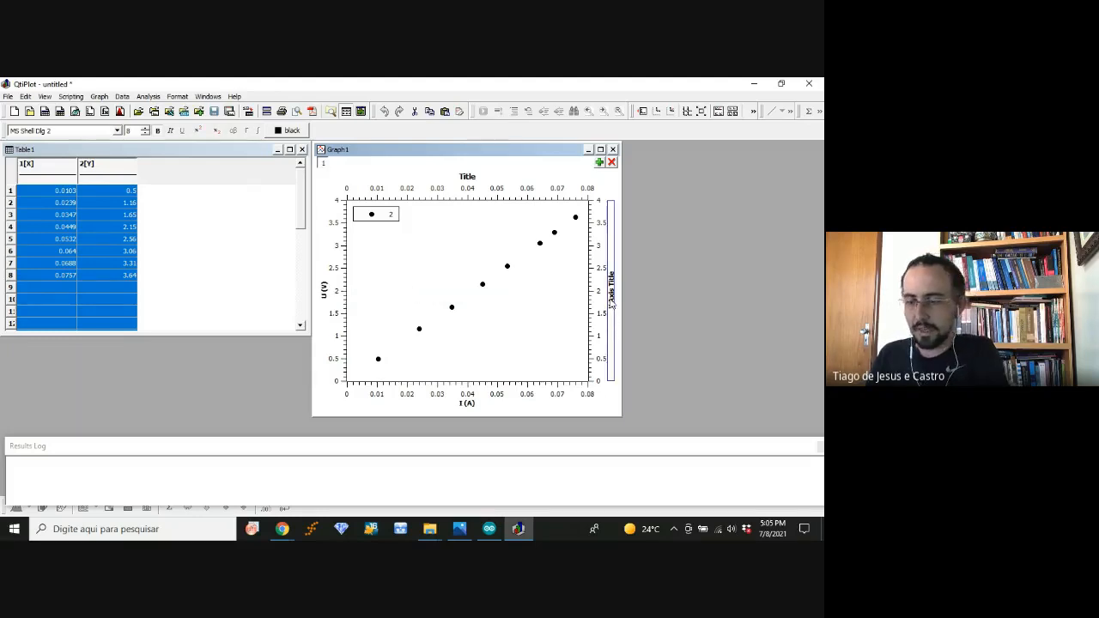
double_click(467, 178)
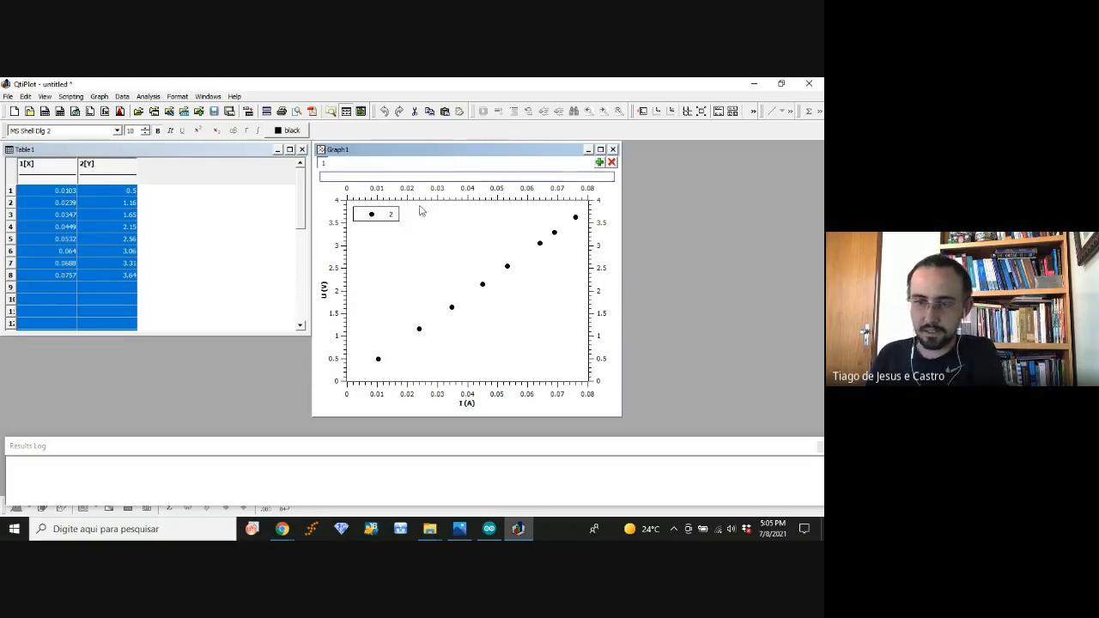
left_click(393, 224)
key("Delete")
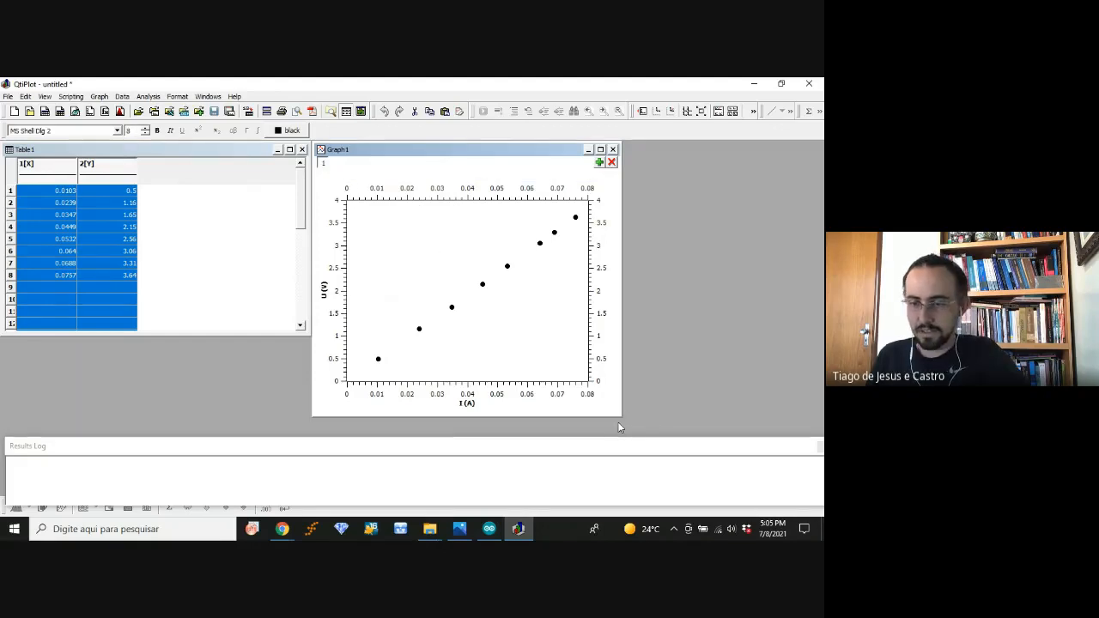
left_click_drag(625, 419, 653, 436)
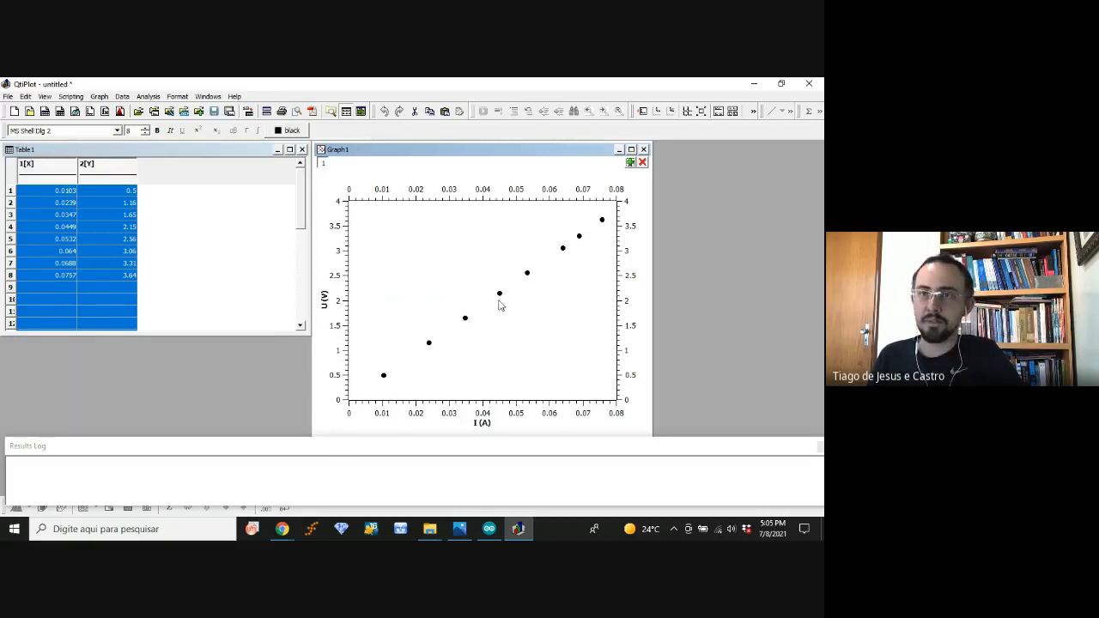
Step: Apply a linear fit to the plotted points and review its slope and intercept in the results log
left_click(144, 98)
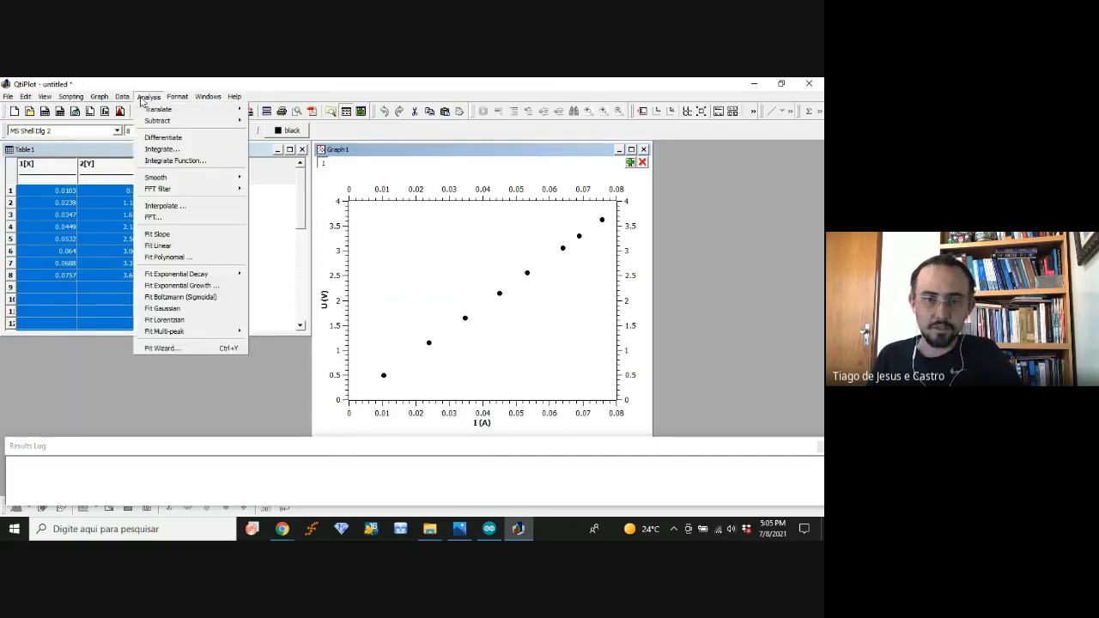
left_click(176, 245)
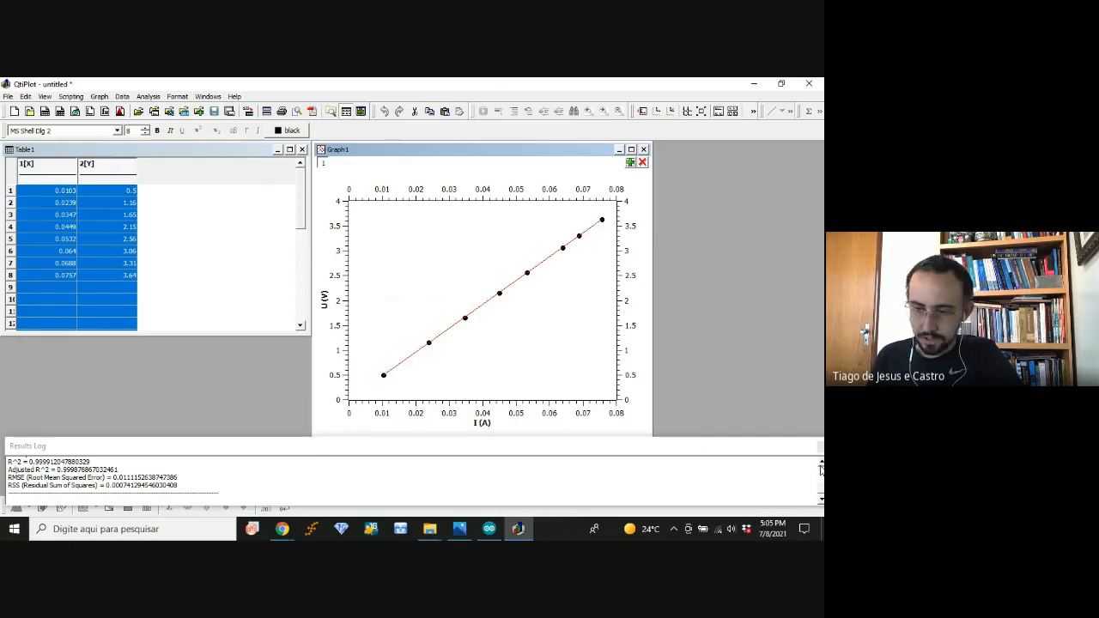
scroll(820, 469, "up", 3)
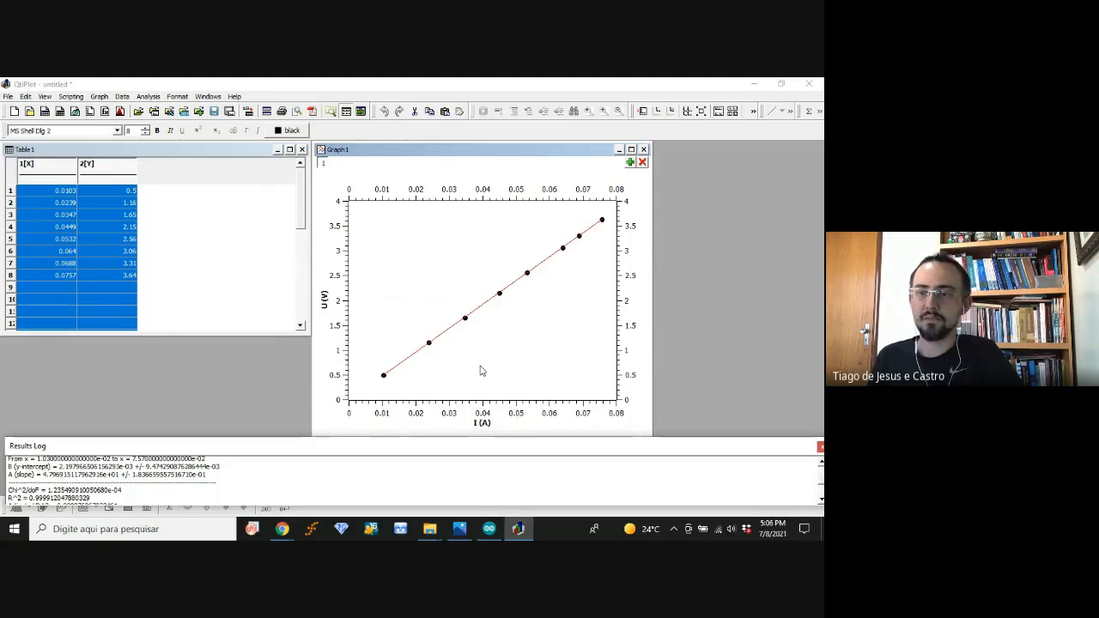
Step: Switch to the Tinkercad circuit and stop the simulation, with the Arduino, bulb and breadboard in view
mouse_move(488, 529)
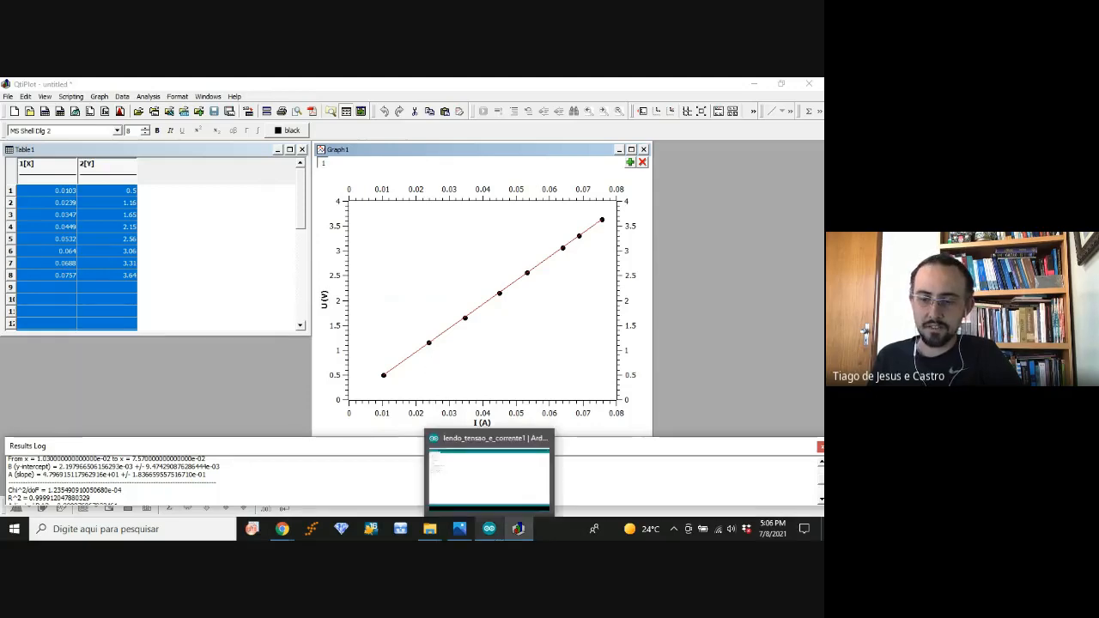
mouse_move(283, 530)
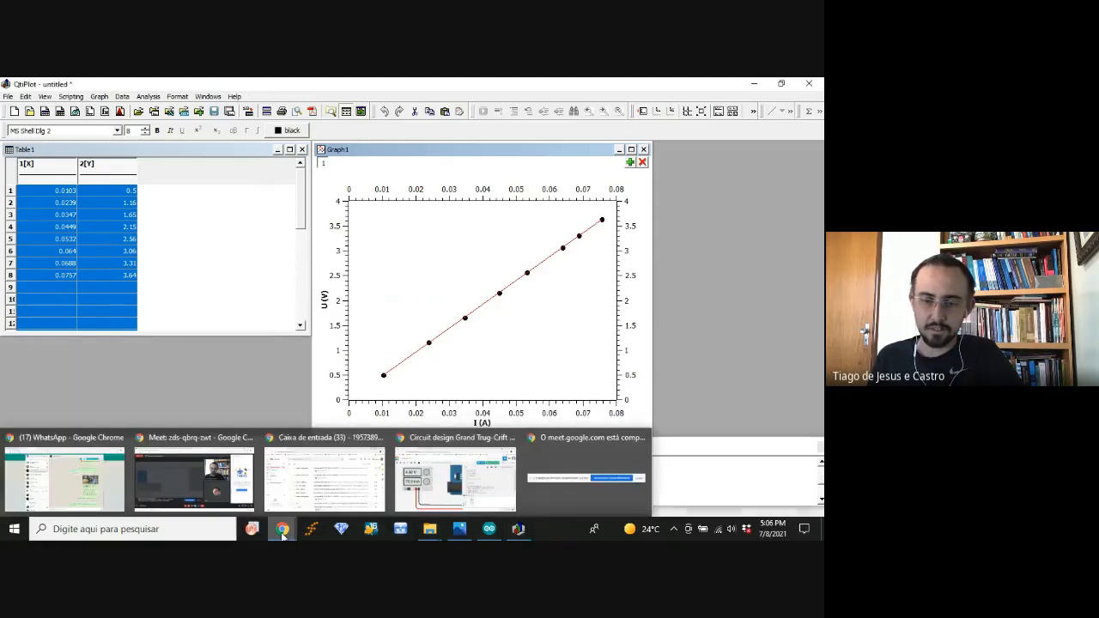
left_click(455, 479)
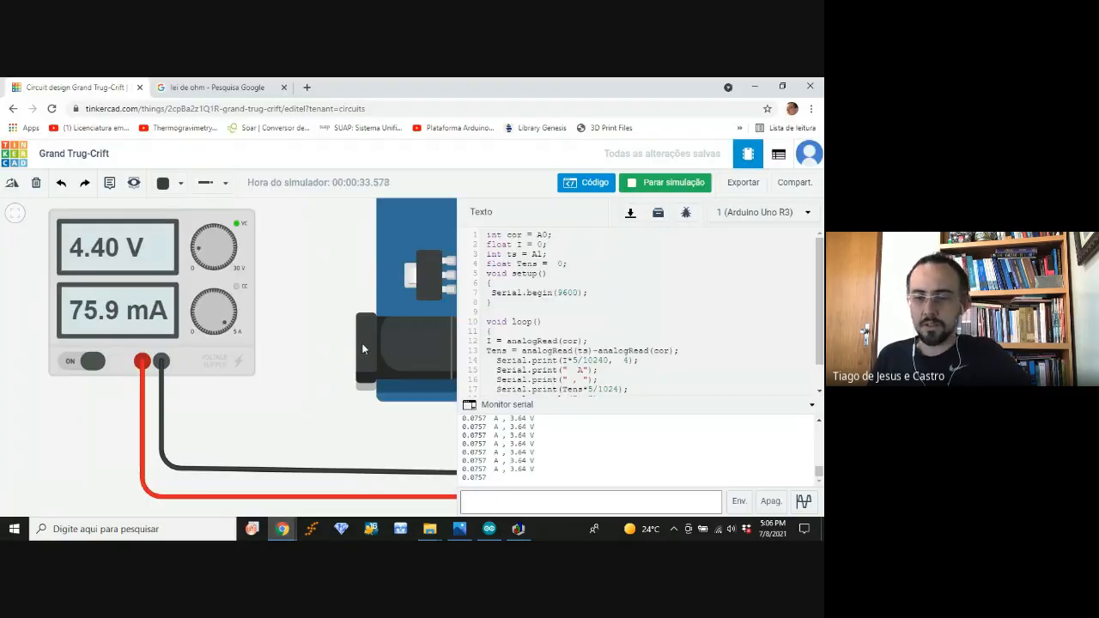
scroll(362, 349, "down", 5)
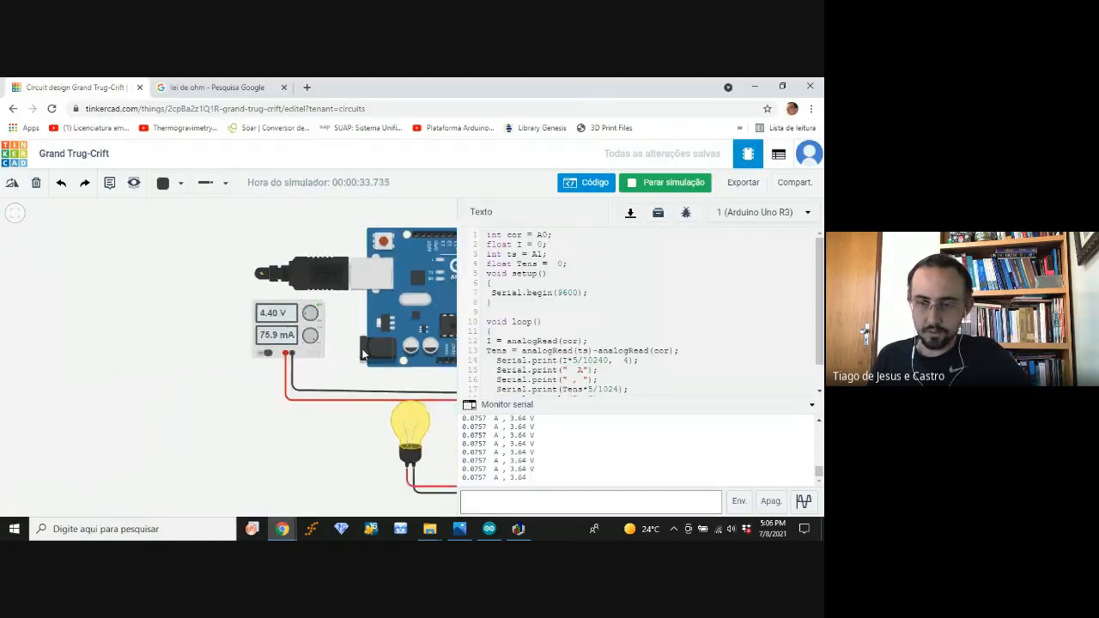
scroll(356, 417, "down", 4)
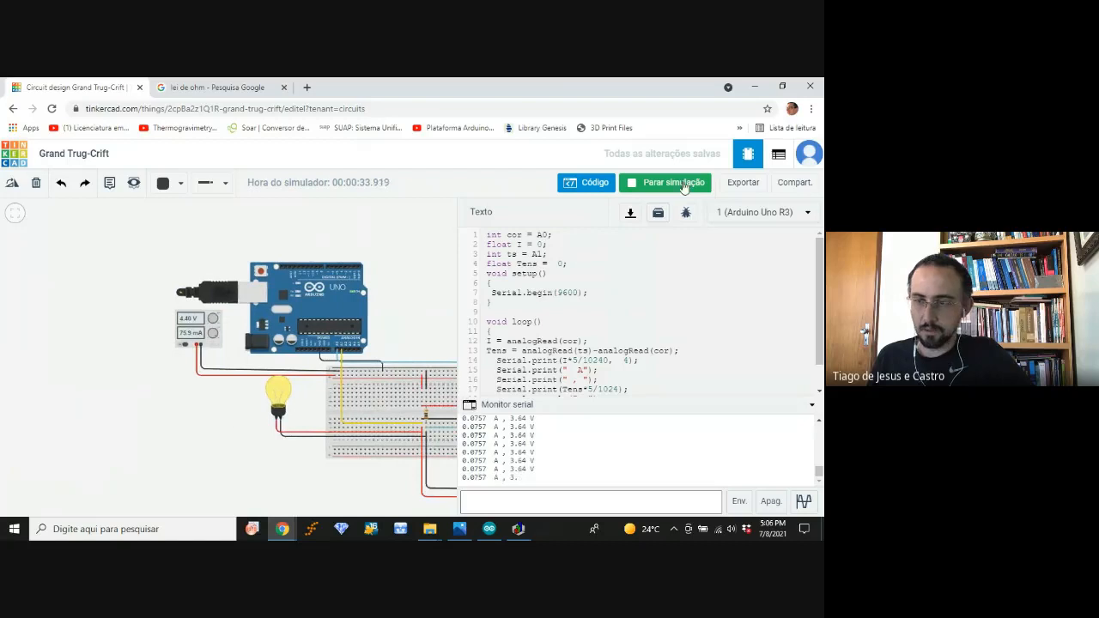
left_click(684, 185)
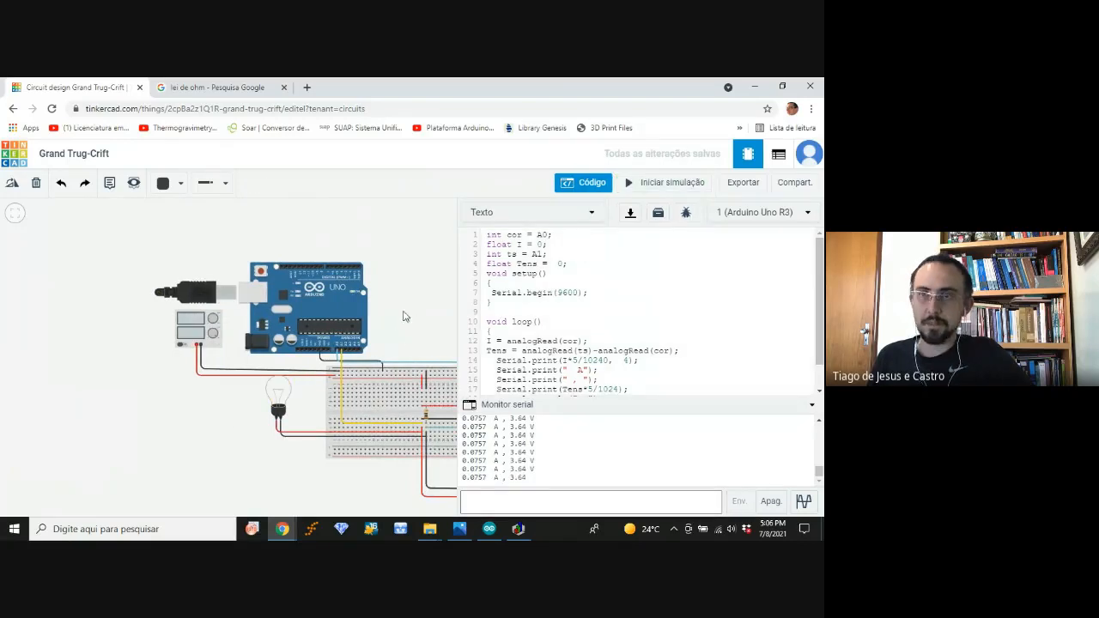
left_click_drag(405, 316, 358, 306)
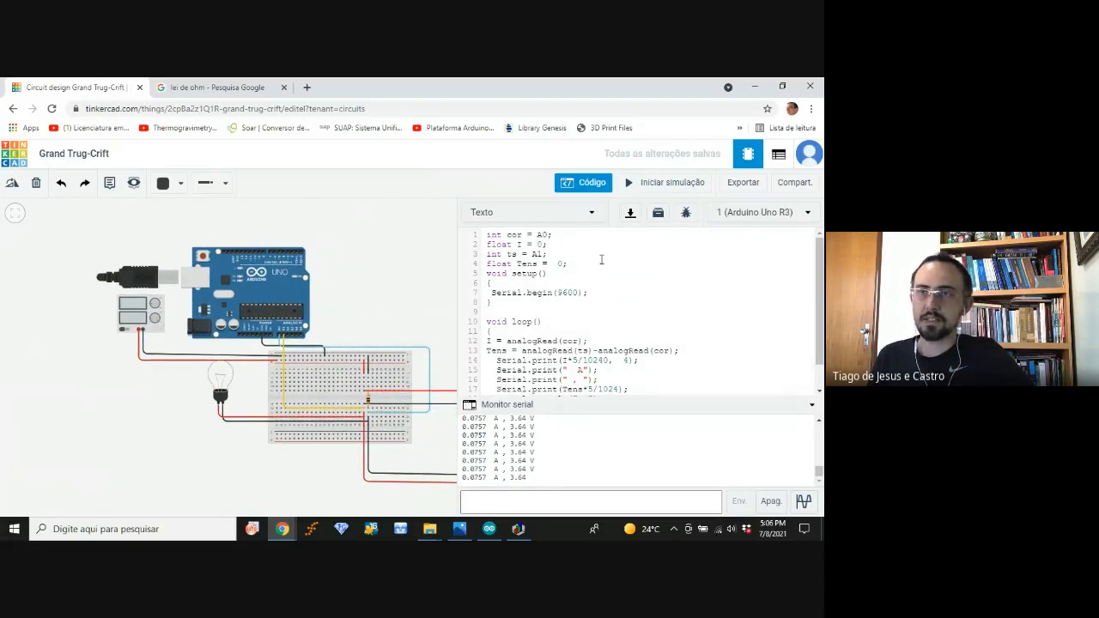